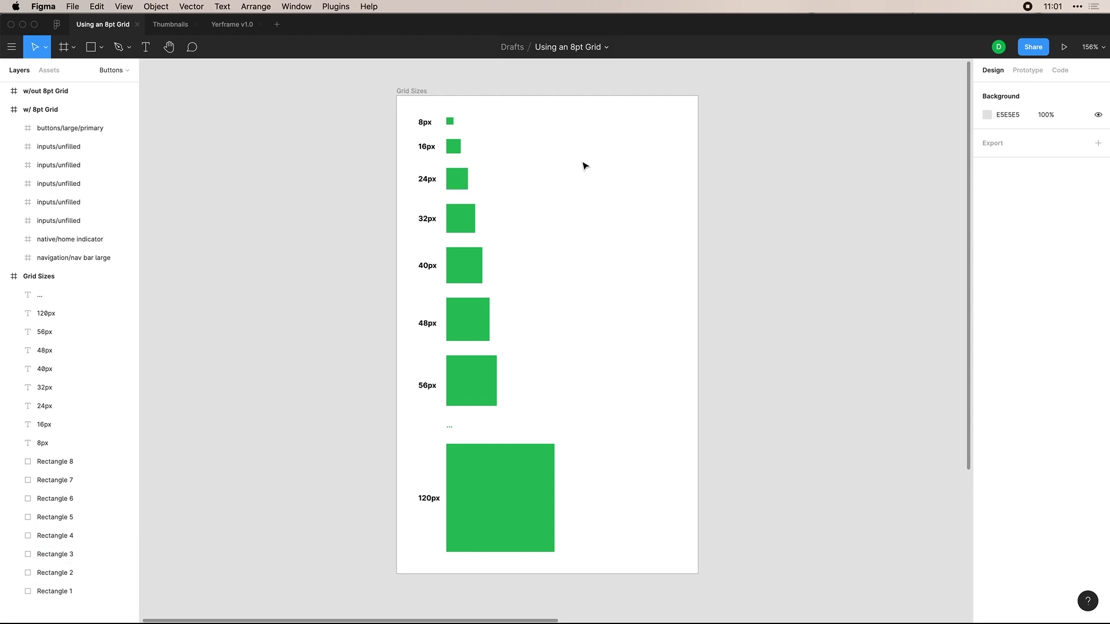
- Fit both Sign up frames on the canvas and select the grid screen's 164×66 First name input
scroll(620, 159, "right", 5)
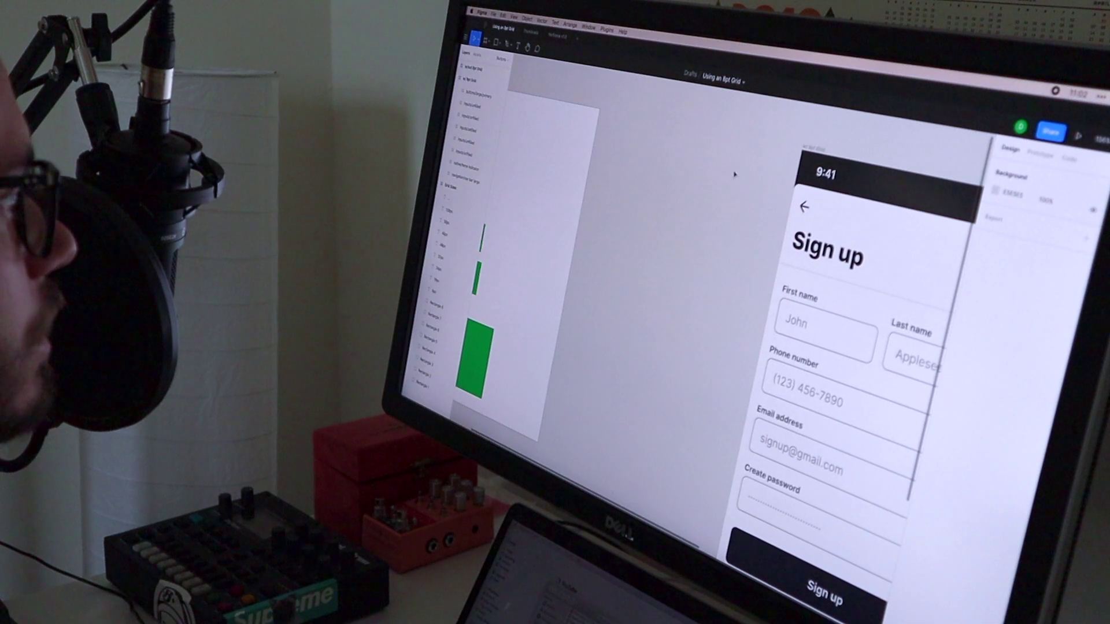
scroll(620, 159, "right", 5)
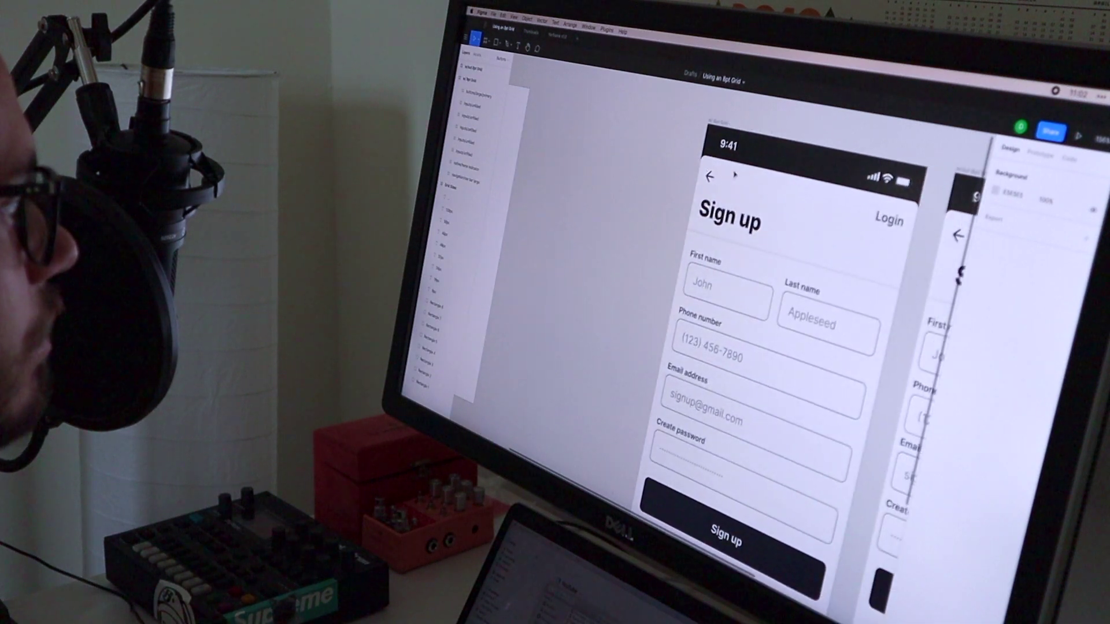
scroll(734, 174, "down", 3)
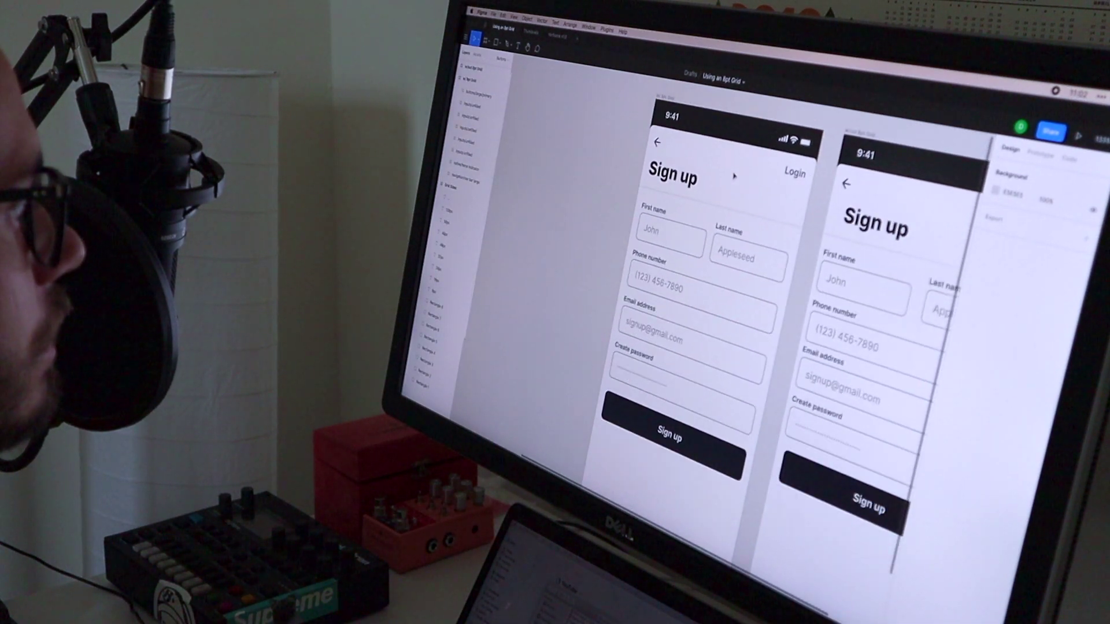
scroll(733, 176, "down", 3)
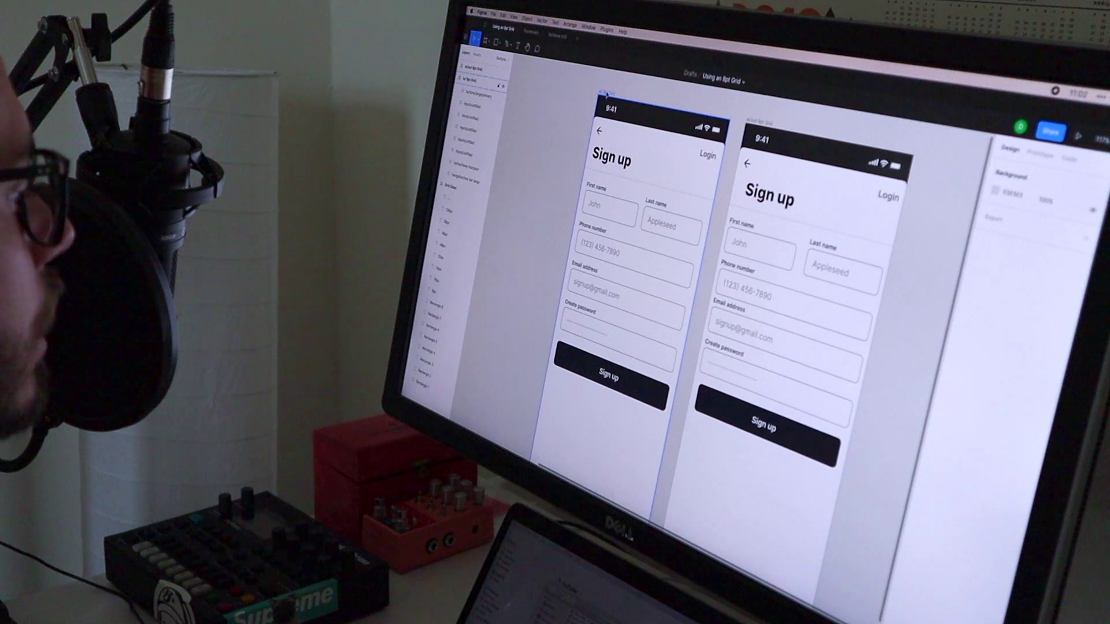
scroll(606, 95, "down", 1)
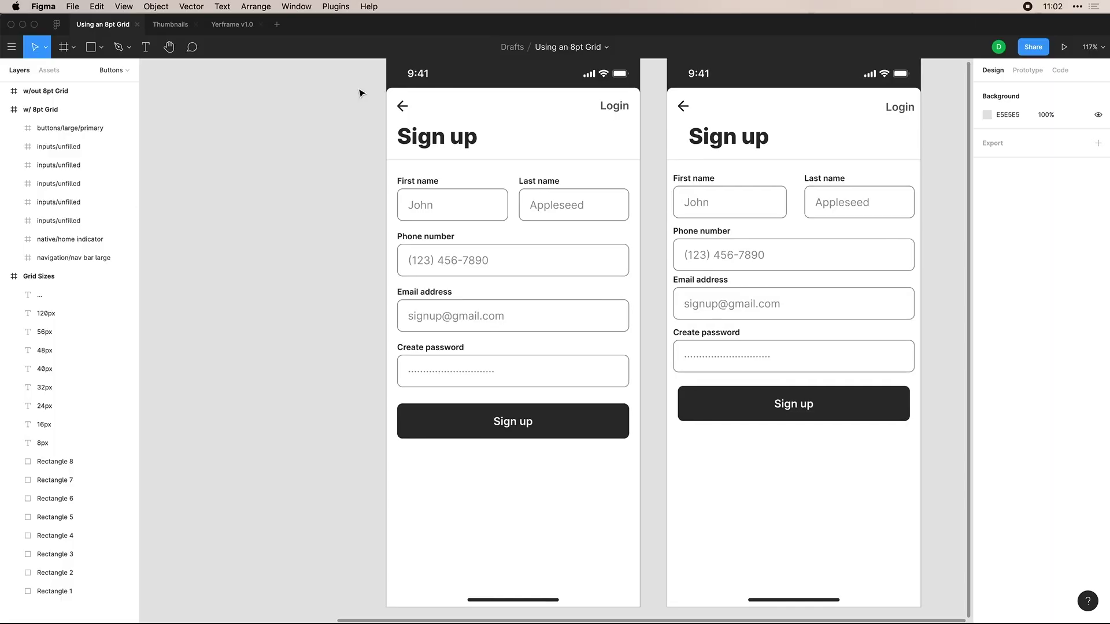
scroll(358, 101, "down", 1)
scroll(359, 101, "up", 2)
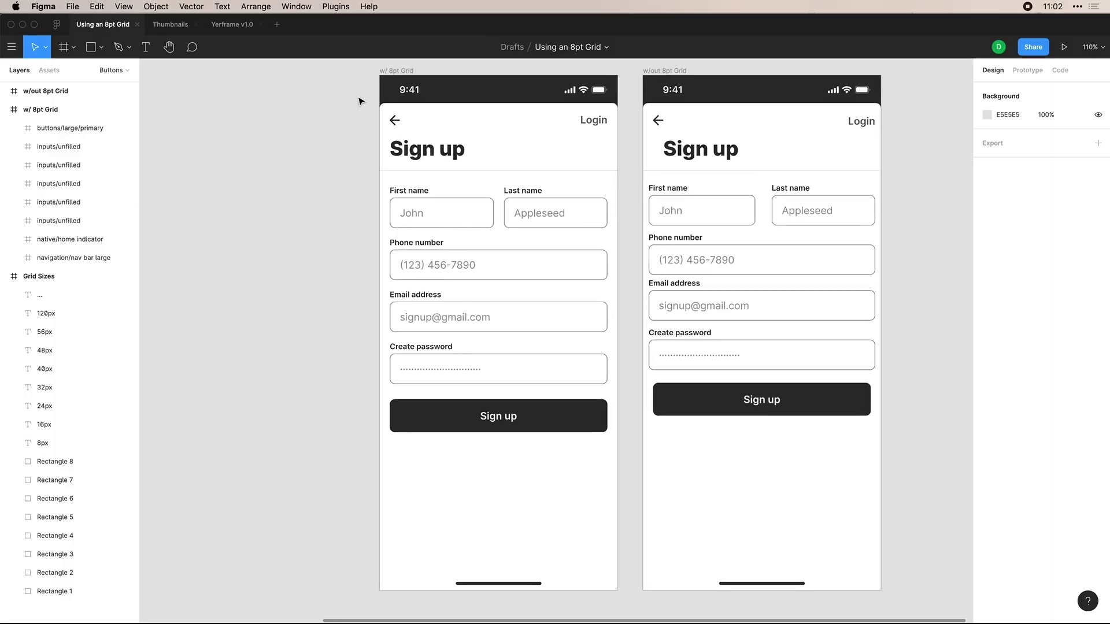
left_click(441, 213)
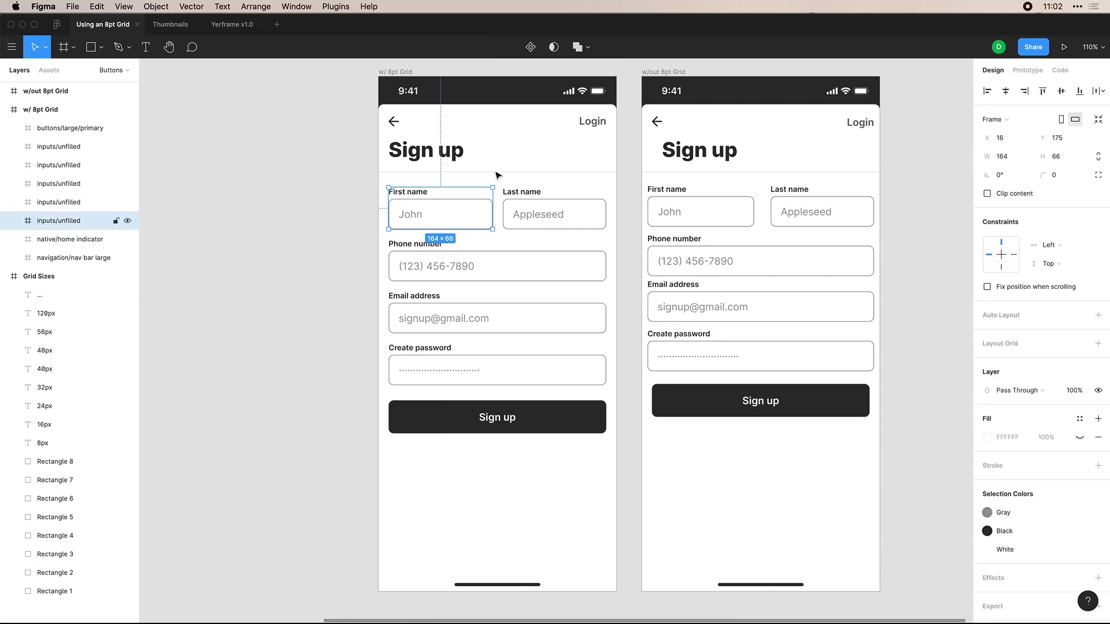
key("alt")
key("alt")
key("Escape")
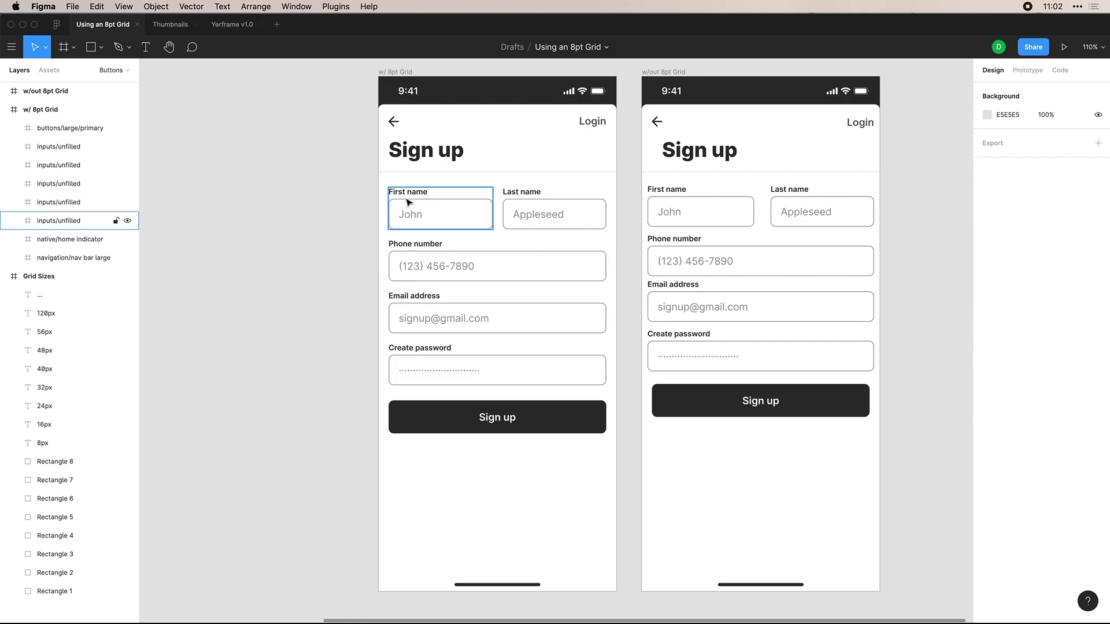
left_click(441, 194)
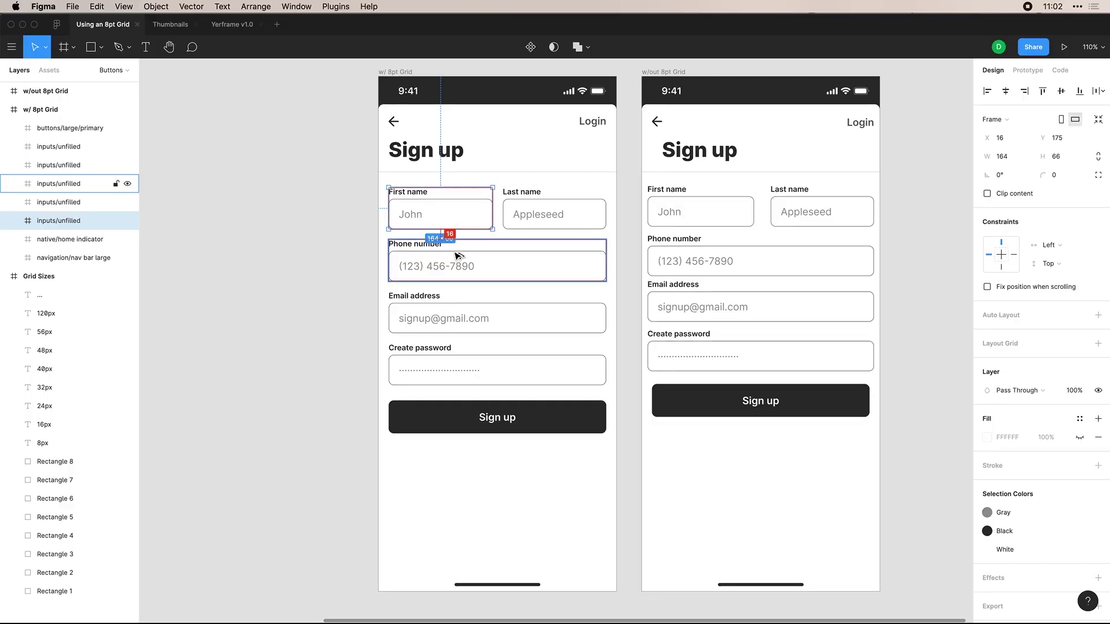
double_click(502, 252)
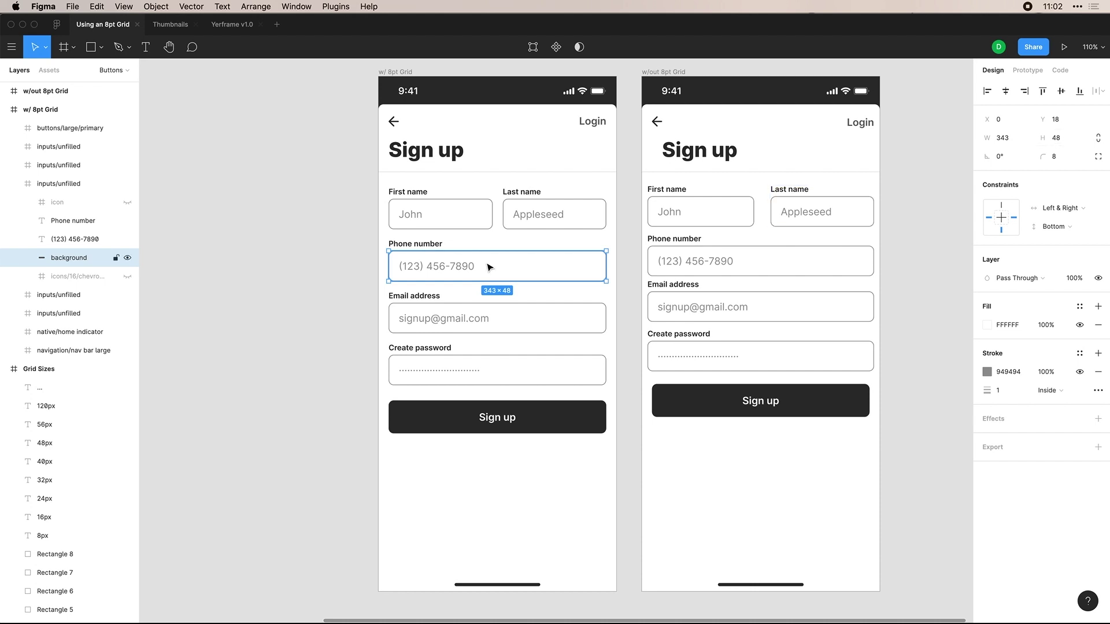
left_click(420, 245)
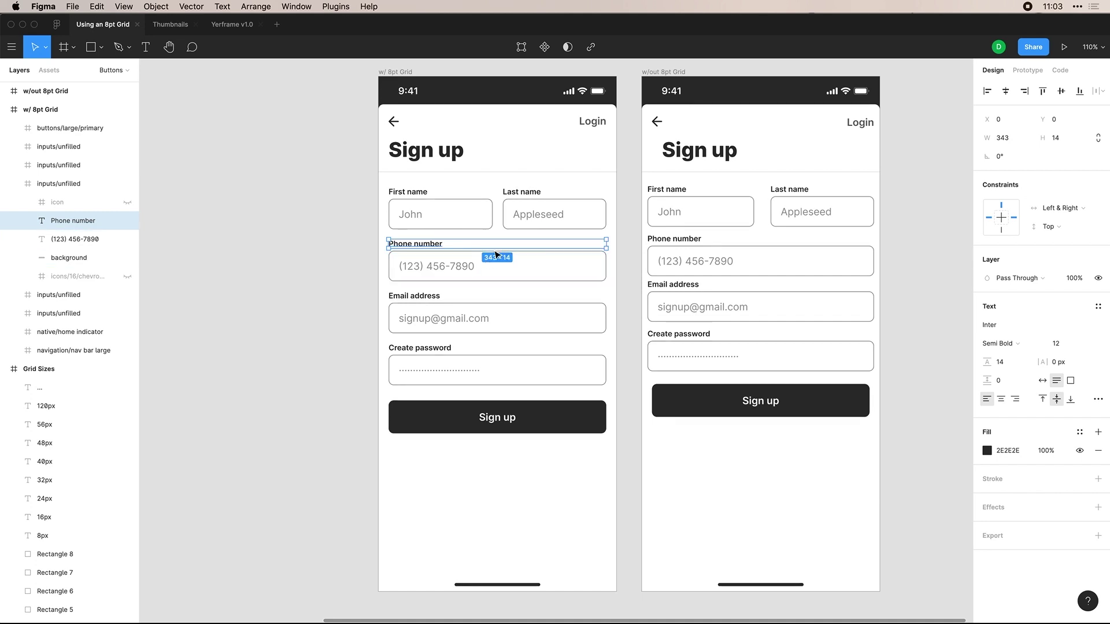
left_click(356, 291)
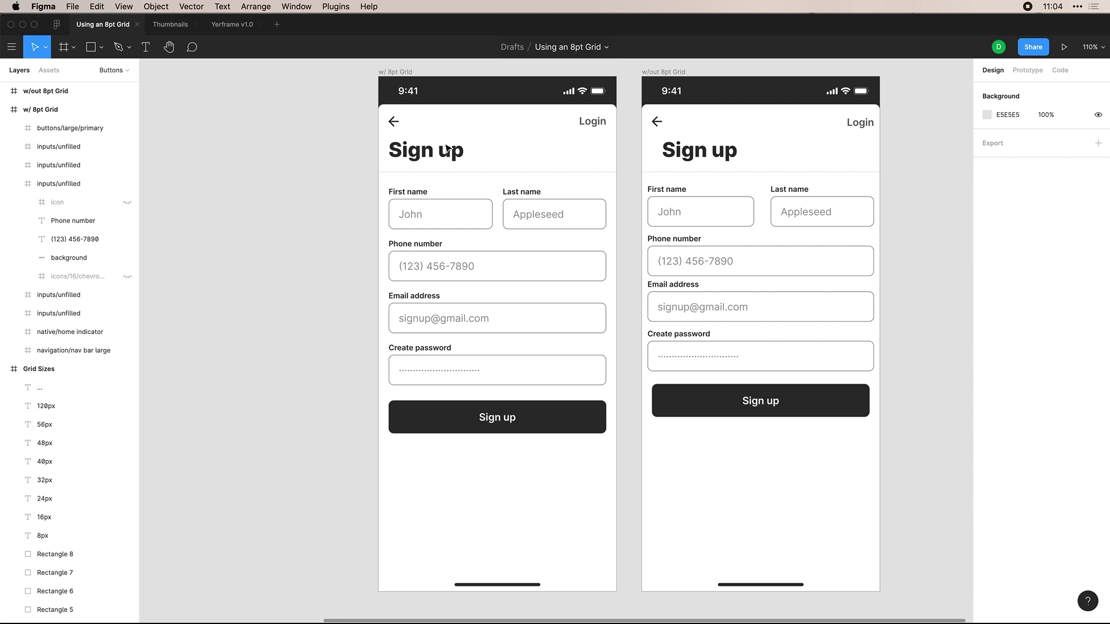
left_click(392, 206)
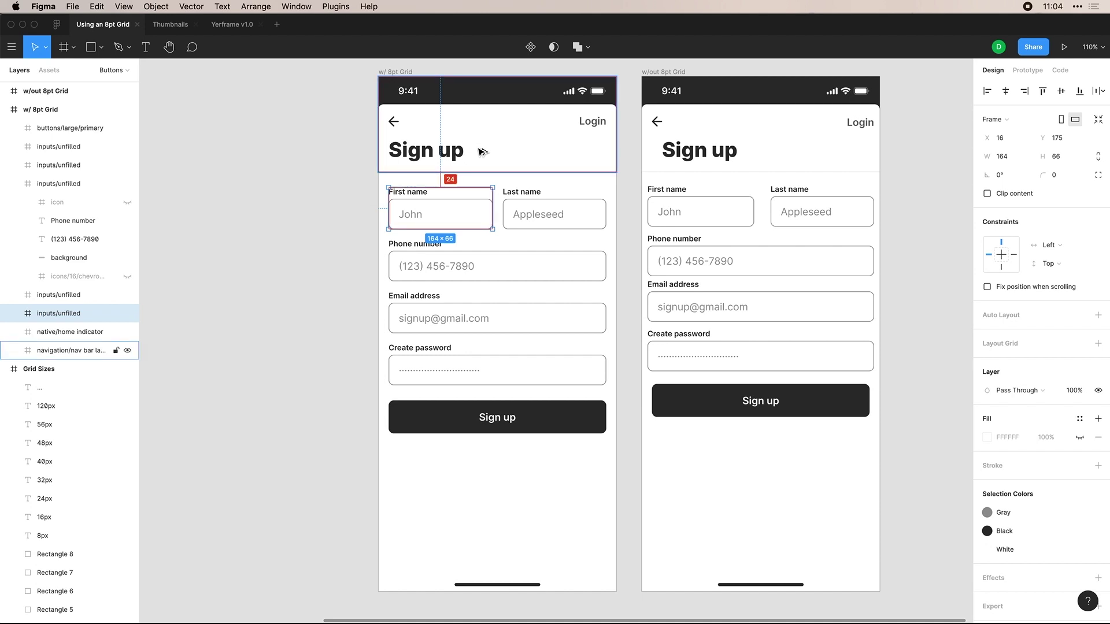
left_click(329, 176)
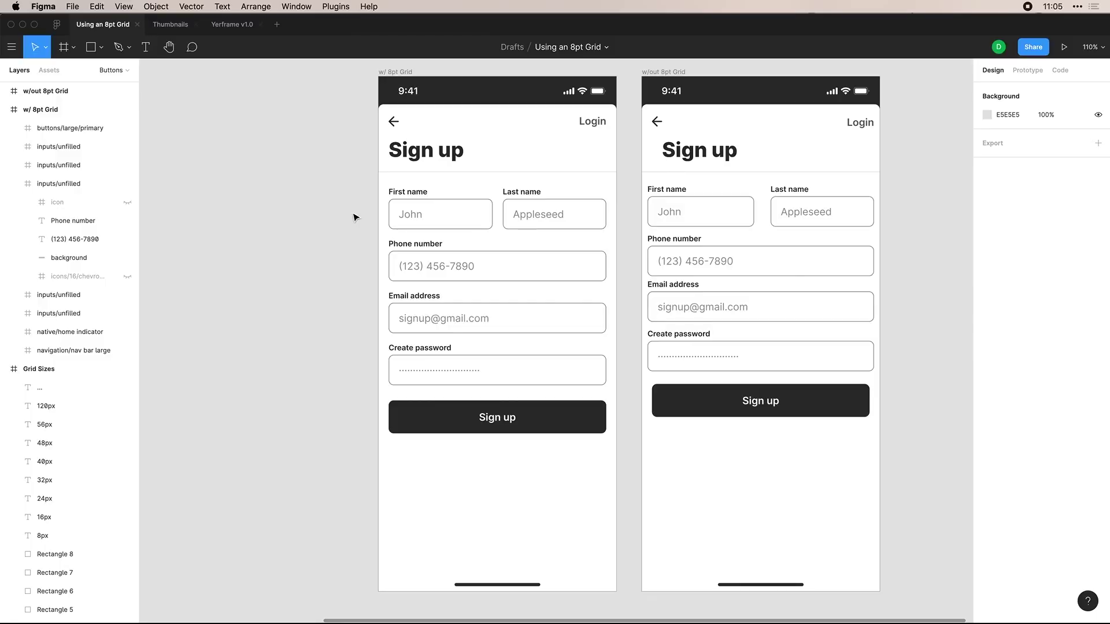
- Narrow the w/ 8pt Grid First name field to 163 px, check the 17 px gap, and reselect it
left_click(441, 209)
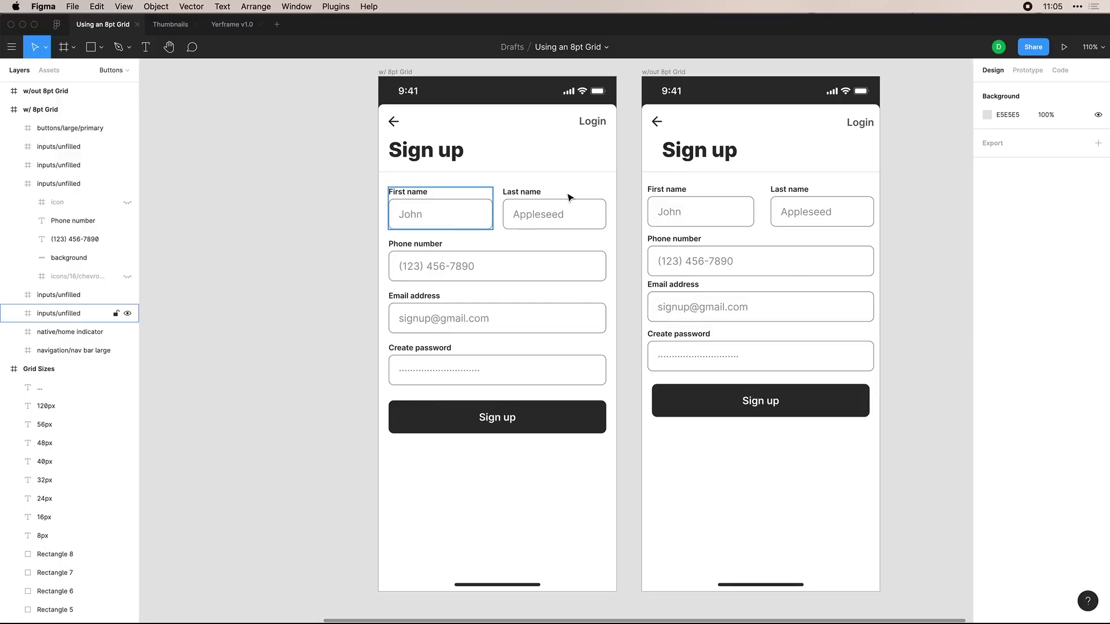
key("super+Left")
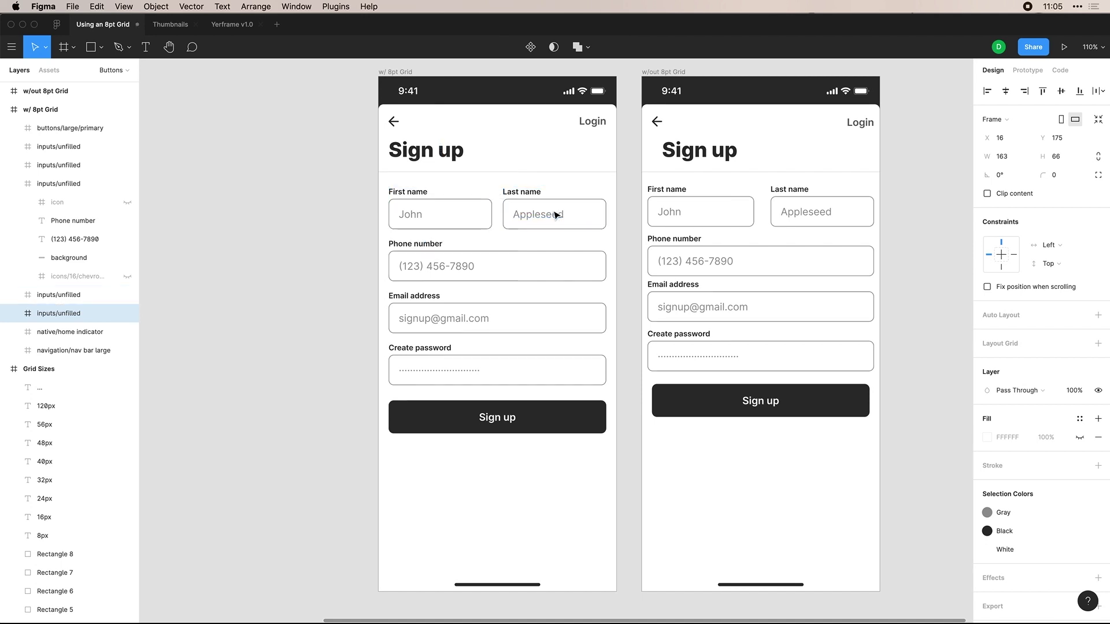
key("alt")
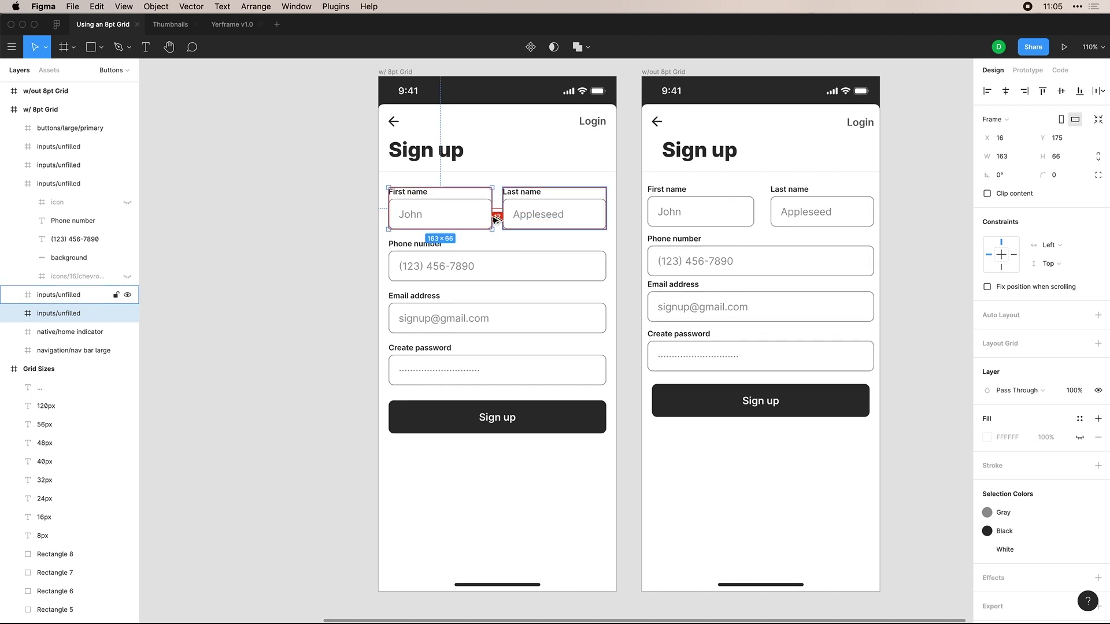
left_click(318, 211)
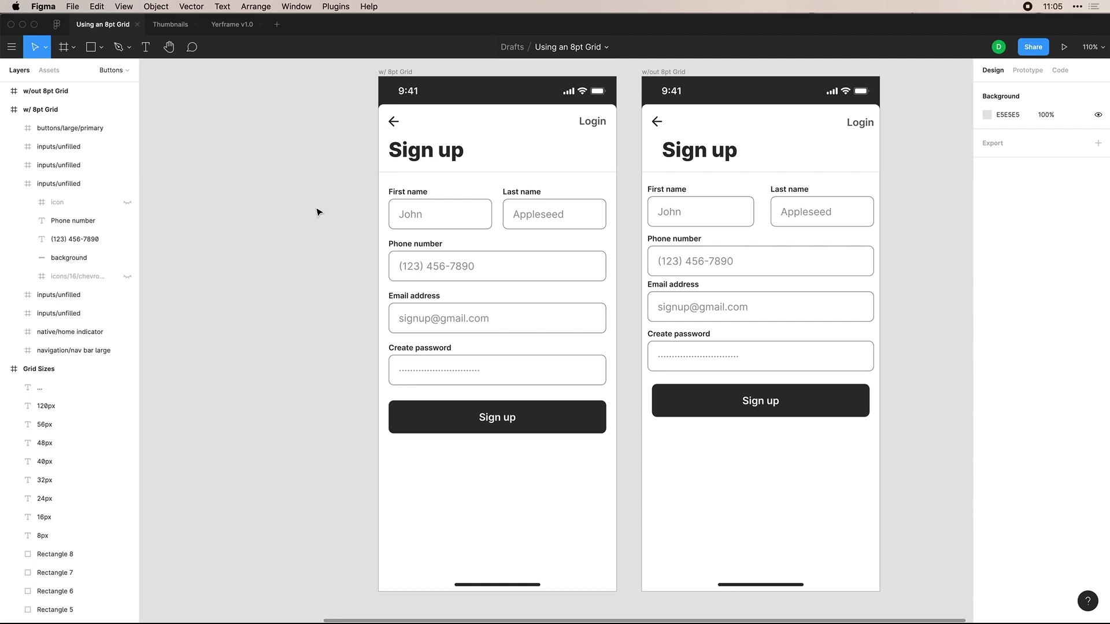
left_click(479, 213)
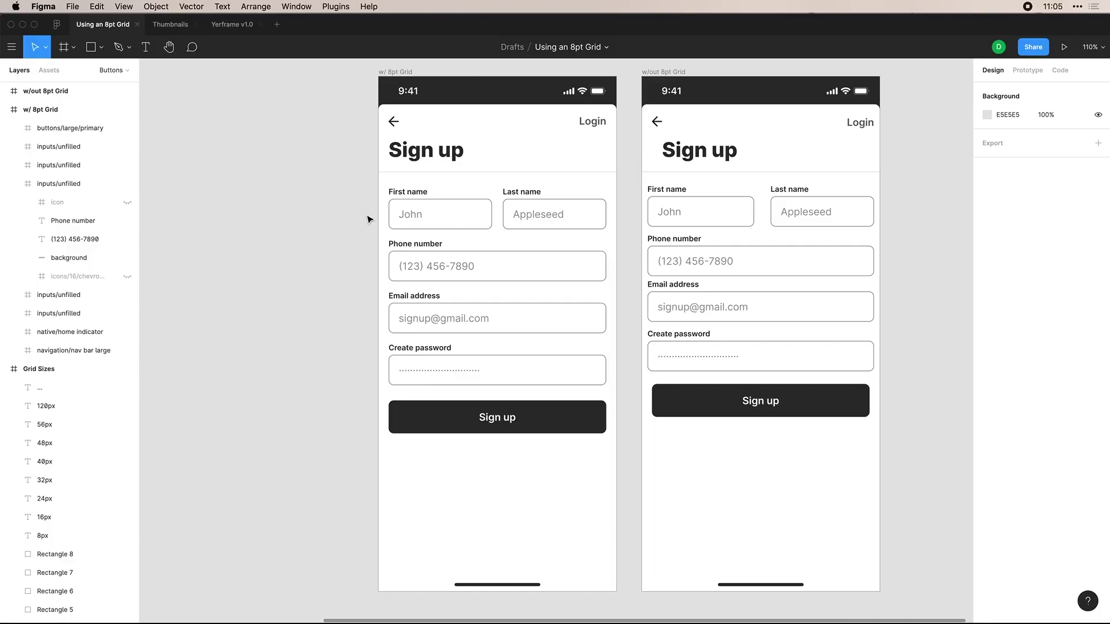
scroll(367, 218, "right", 5)
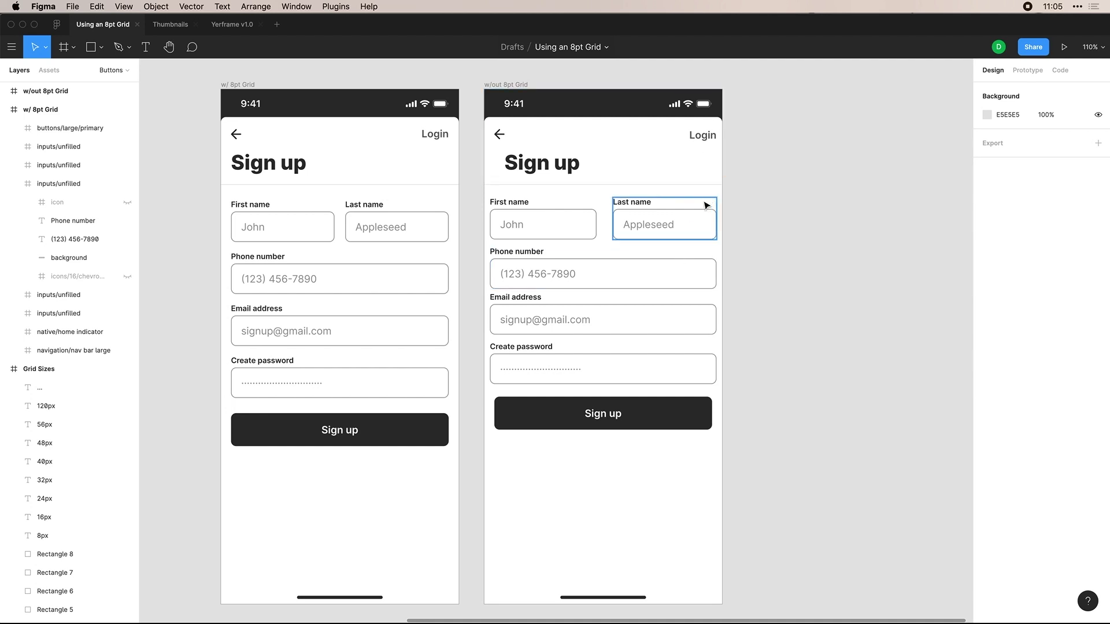
left_click(670, 214)
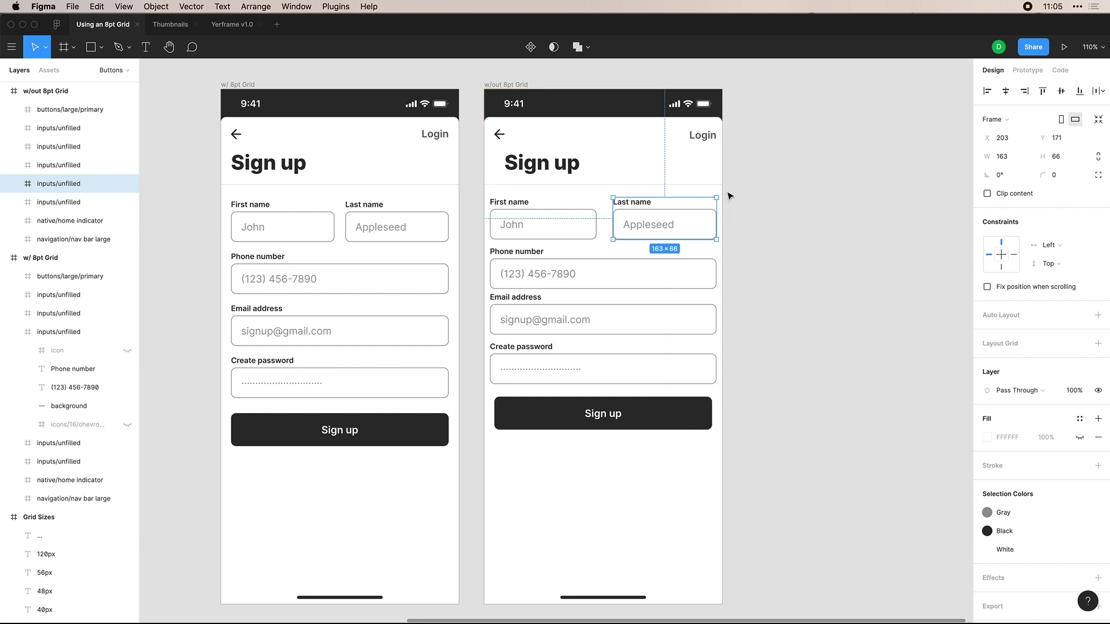
key("alt")
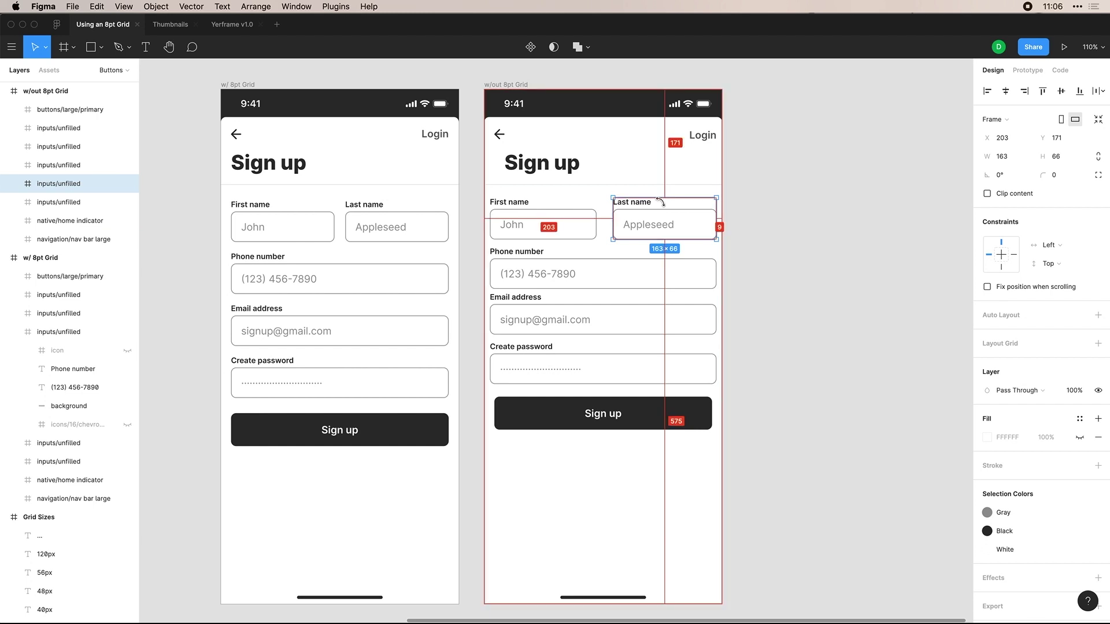
left_click(552, 258)
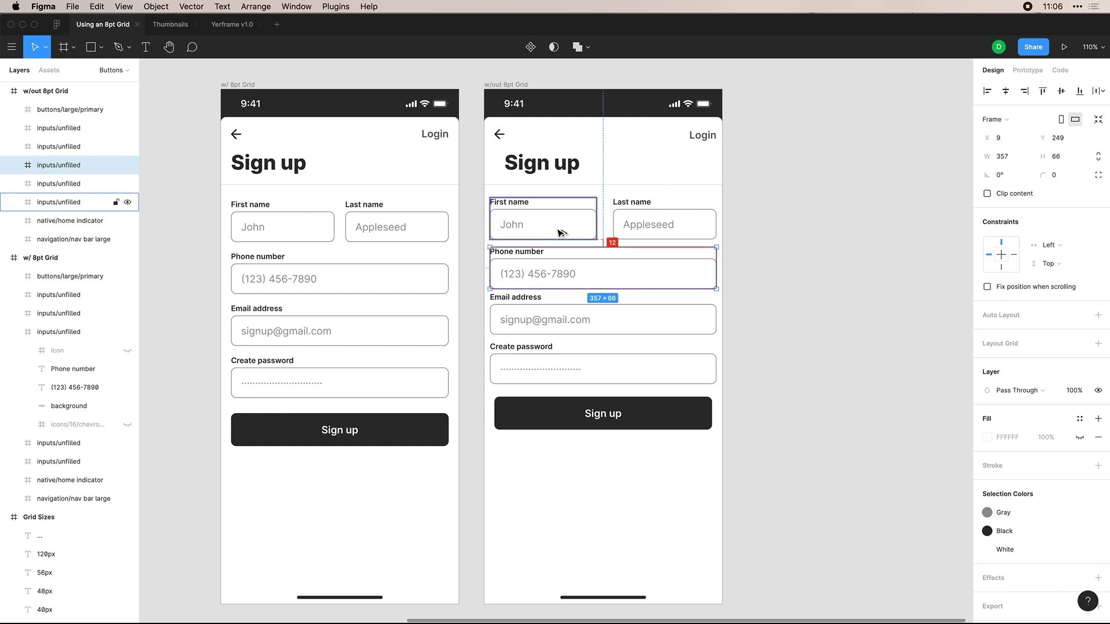
left_click(758, 312)
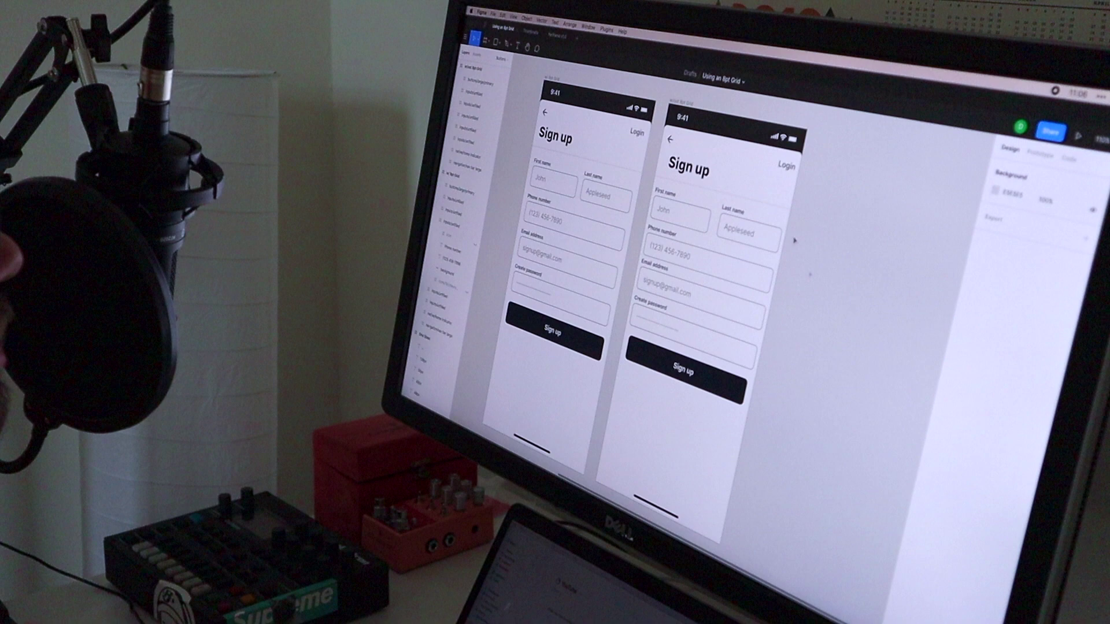
scroll(643, 129, "left", 2)
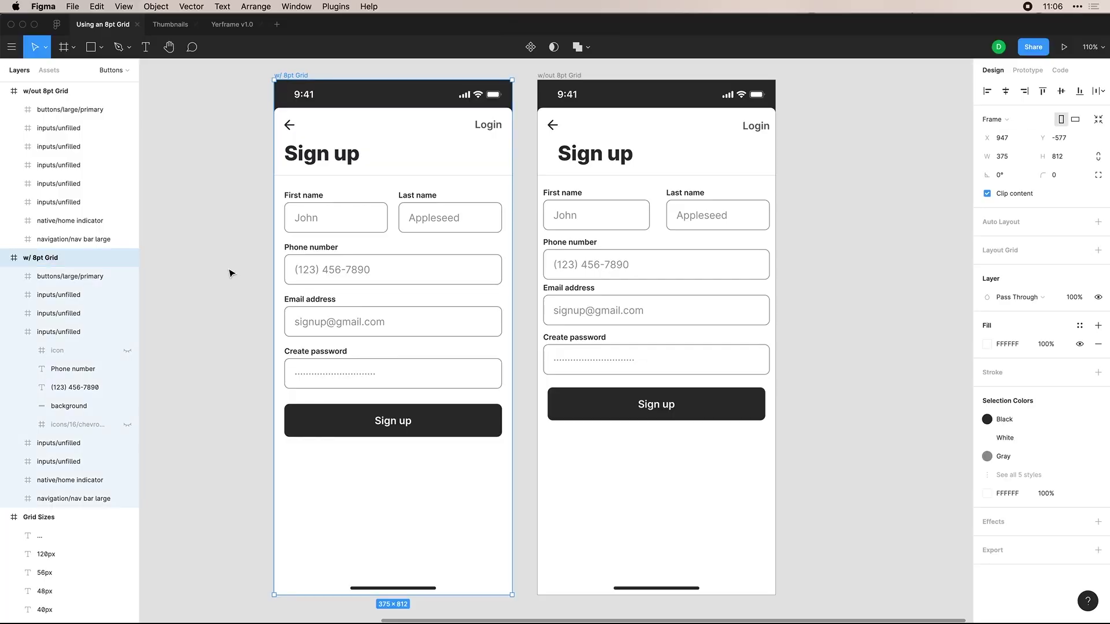
left_click(255, 120)
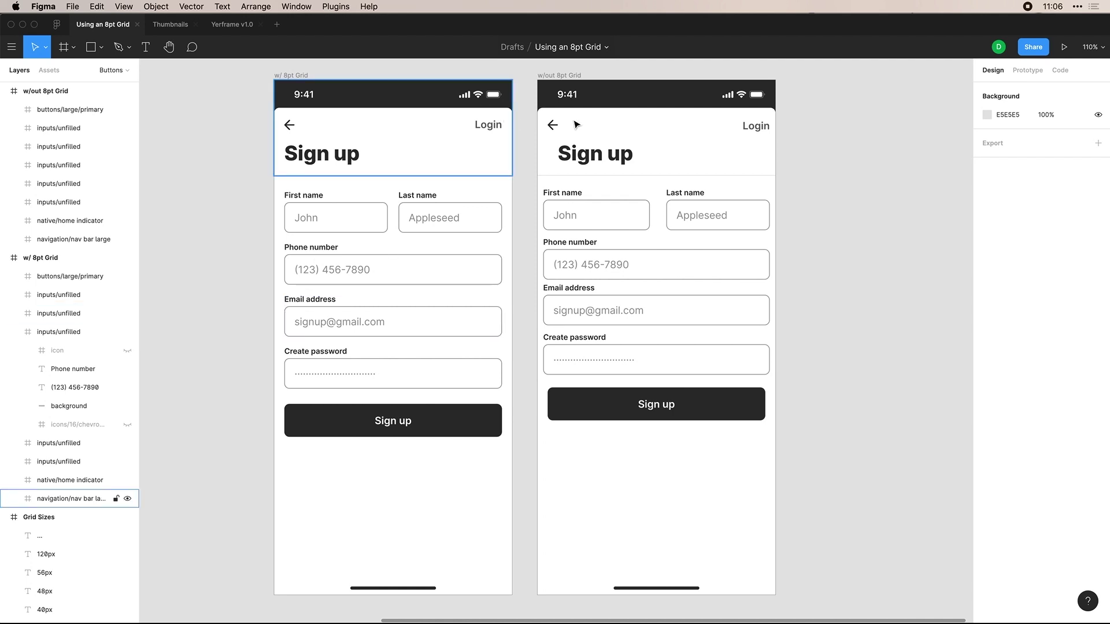
scroll(576, 121, "right", 3)
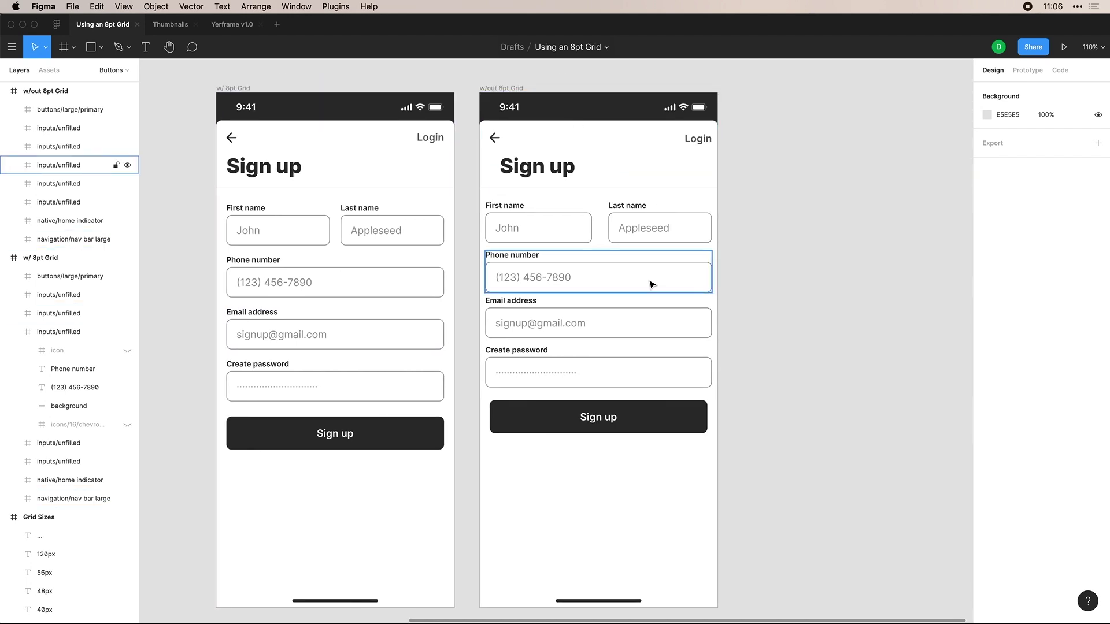
left_click(651, 284)
left_click(821, 177)
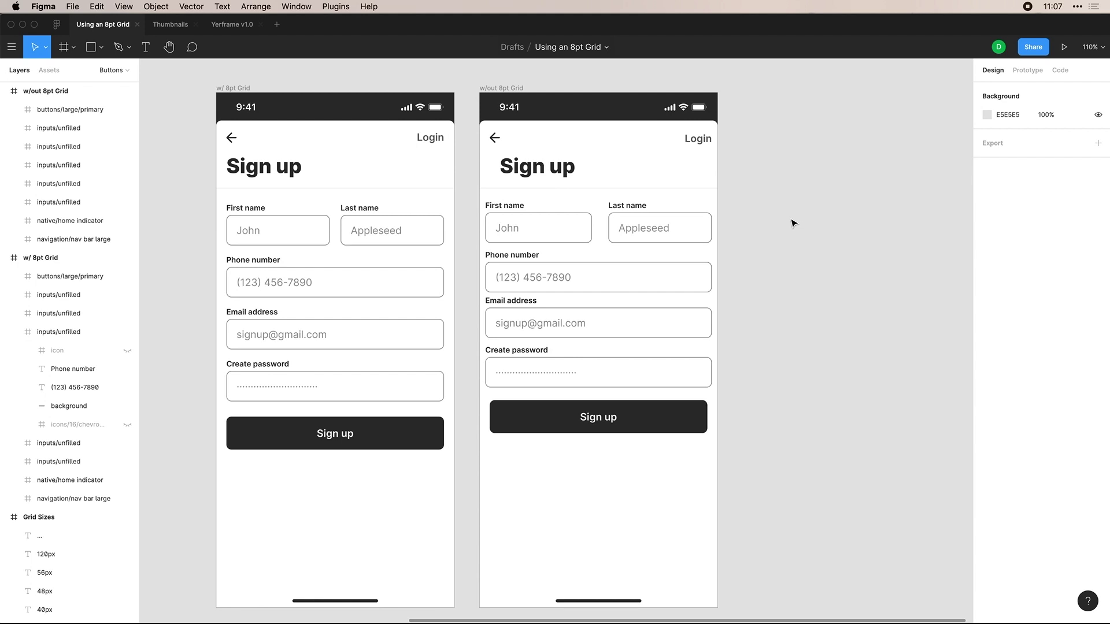
scroll(793, 223, "left", 2)
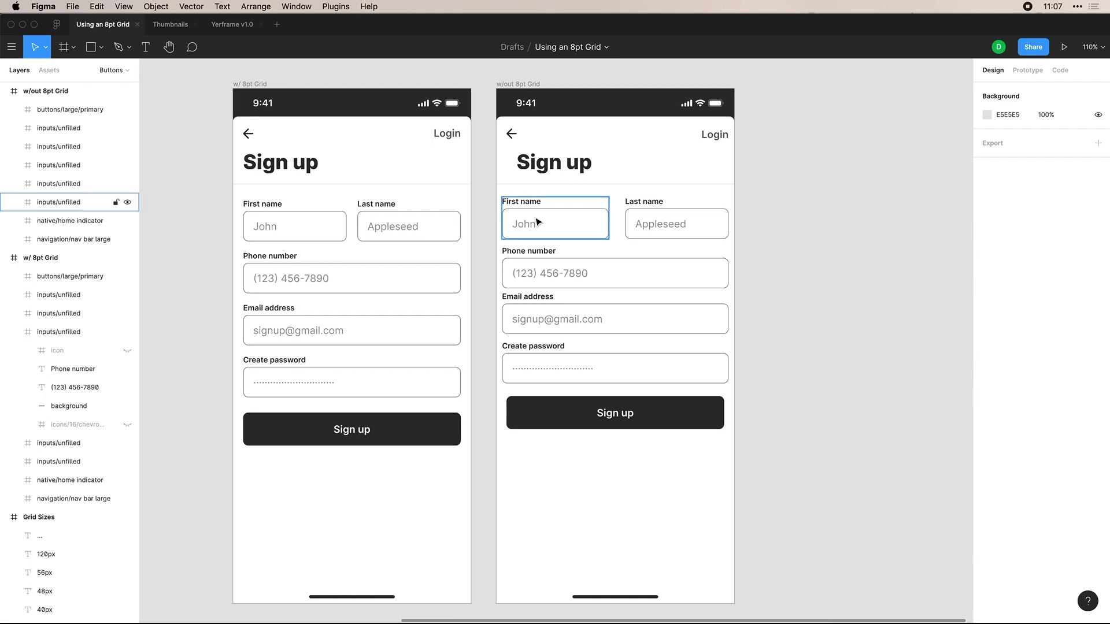
- Check the First name input's 168×66 size, then move the canvas to the Grid Sizes frame
left_click(558, 224)
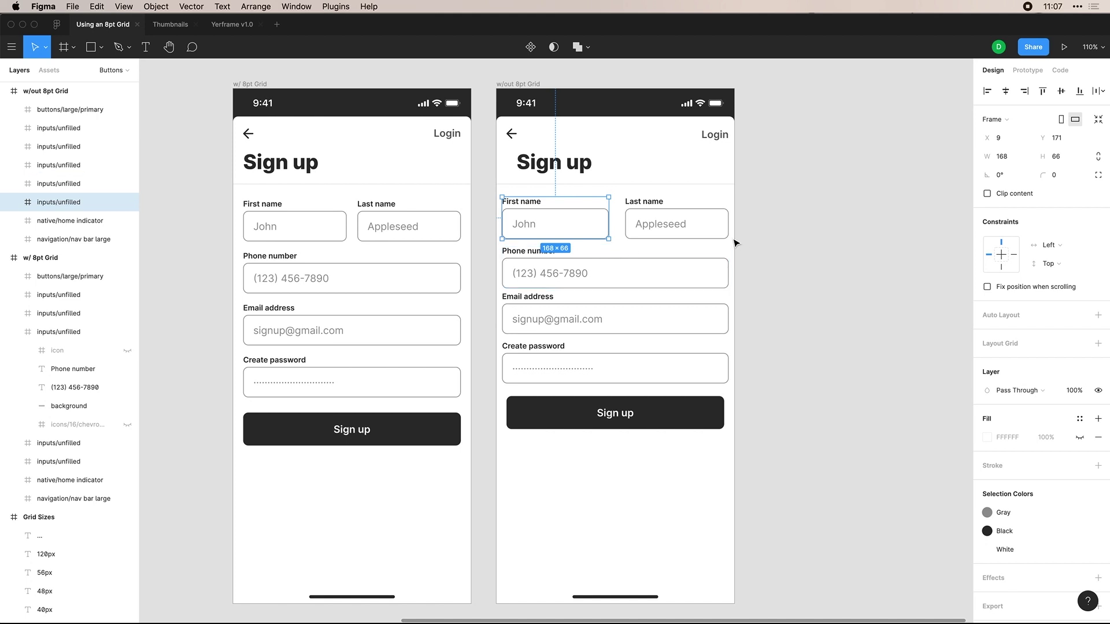
scroll(613, 239, "left", 15)
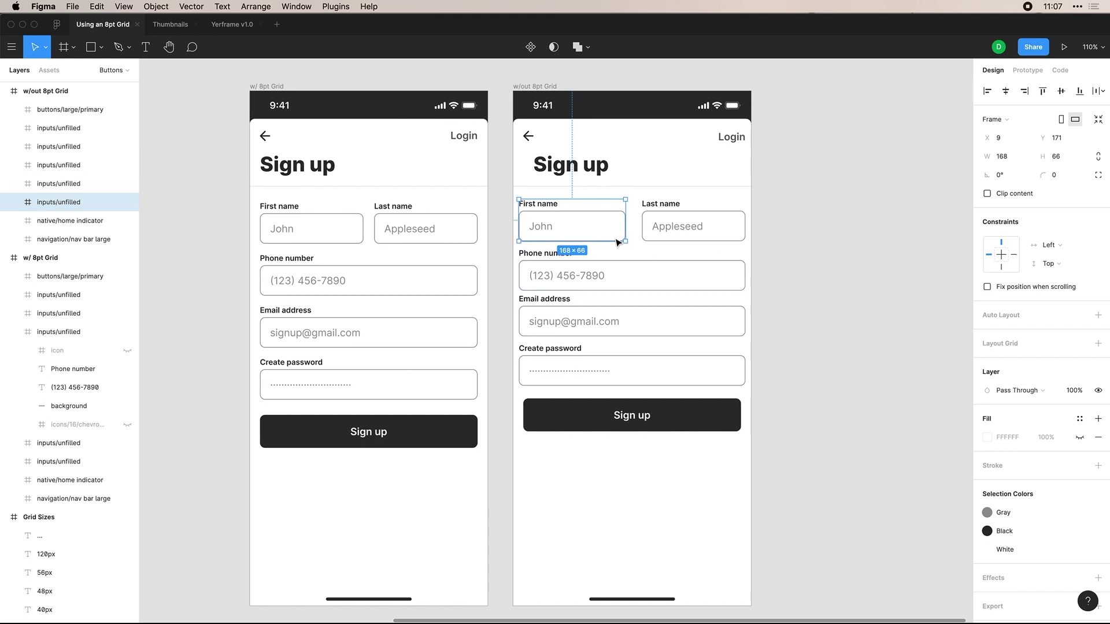
scroll(618, 242, "up", 5)
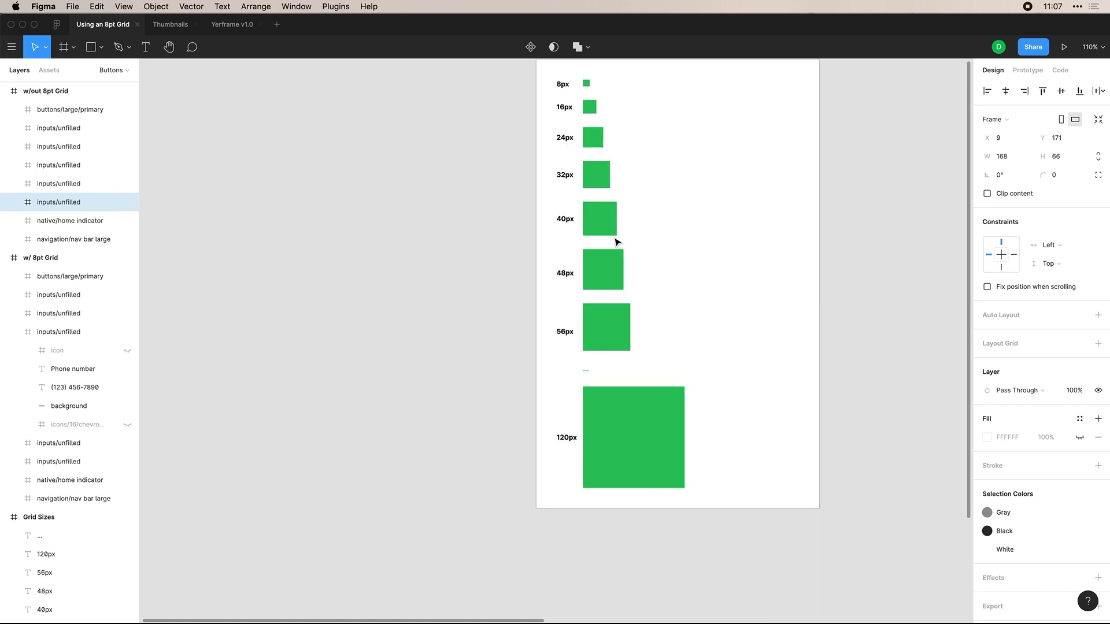
left_click(511, 130)
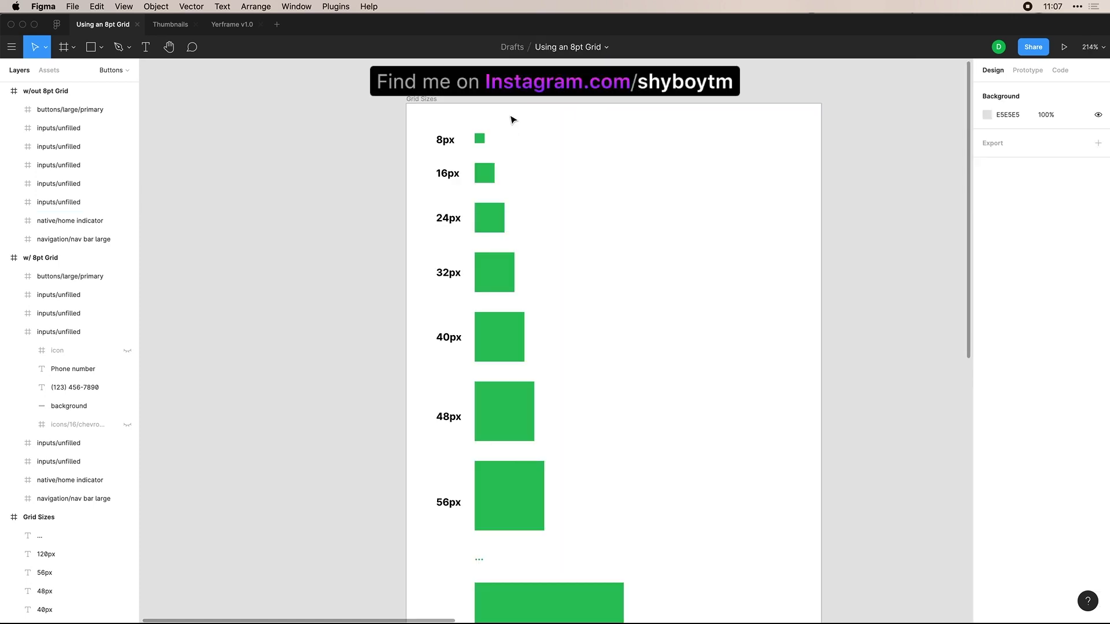
left_click(497, 129)
left_click_drag(404, 167, 575, 153)
left_click(574, 152)
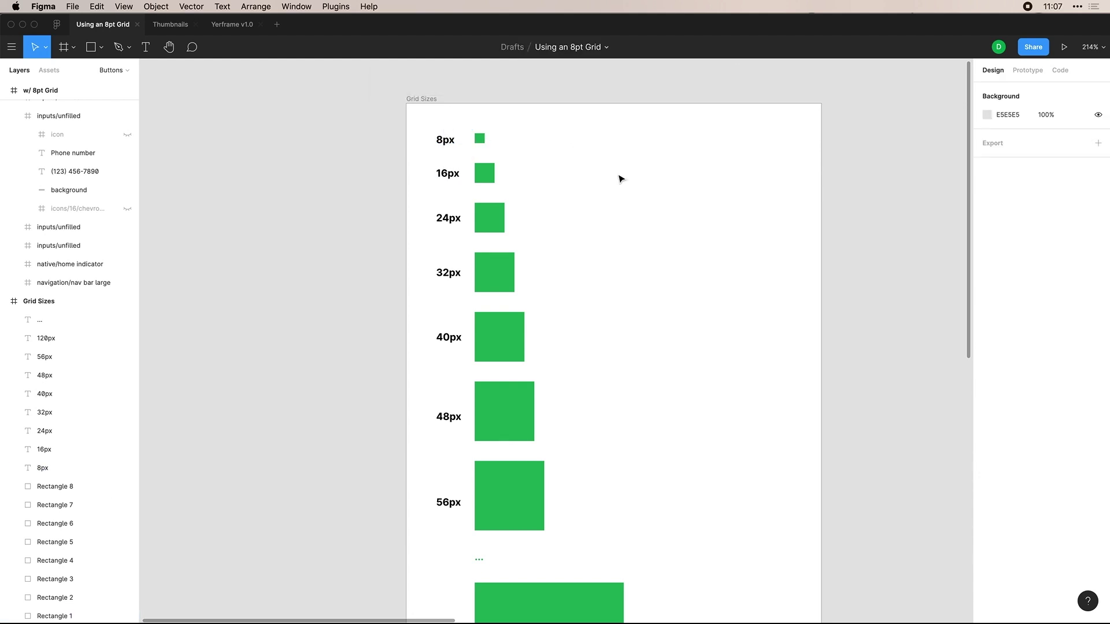
scroll(620, 179, "down", 5)
scroll(620, 178, "right", 5)
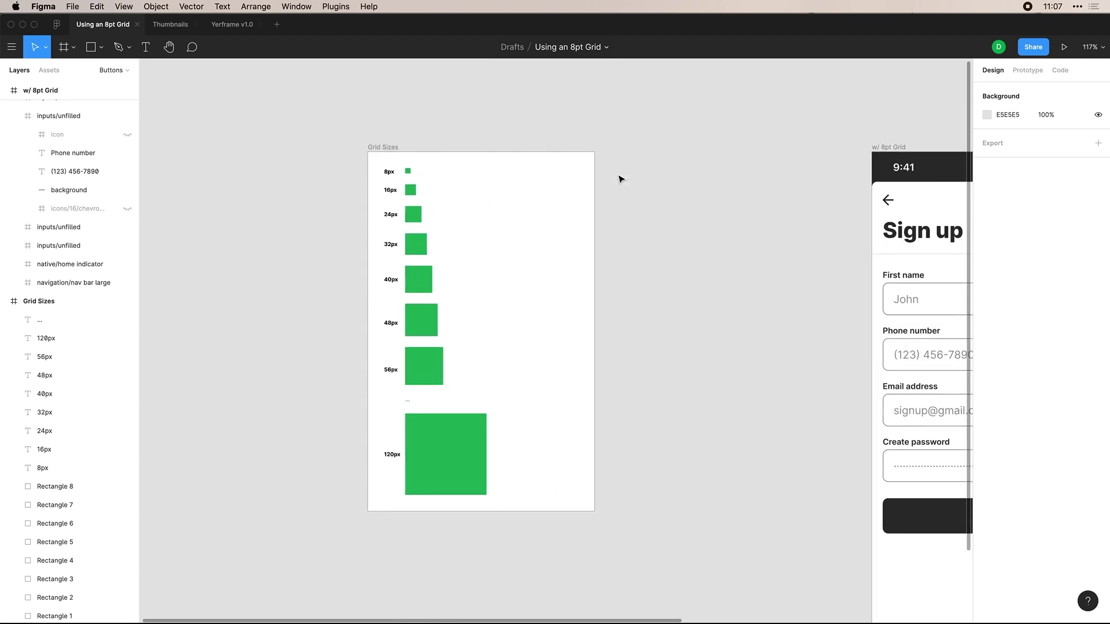
scroll(621, 178, "right", 5)
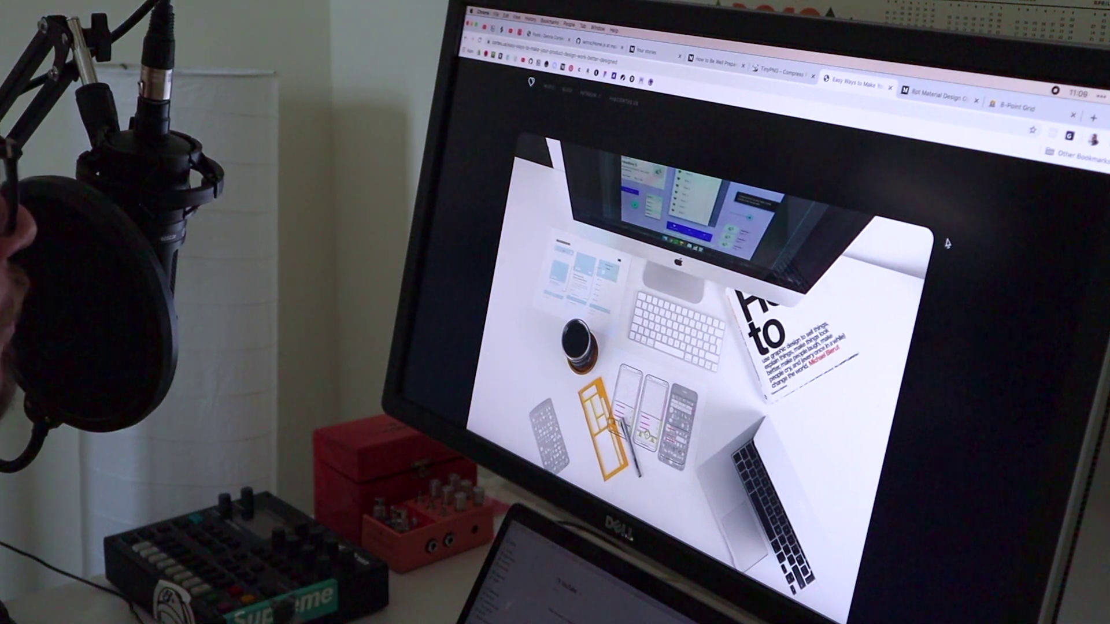
- Scroll to 'Use a Consistent 8pt Grid' and highlight its heading and last two bullet points
scroll(947, 242, "down", 5)
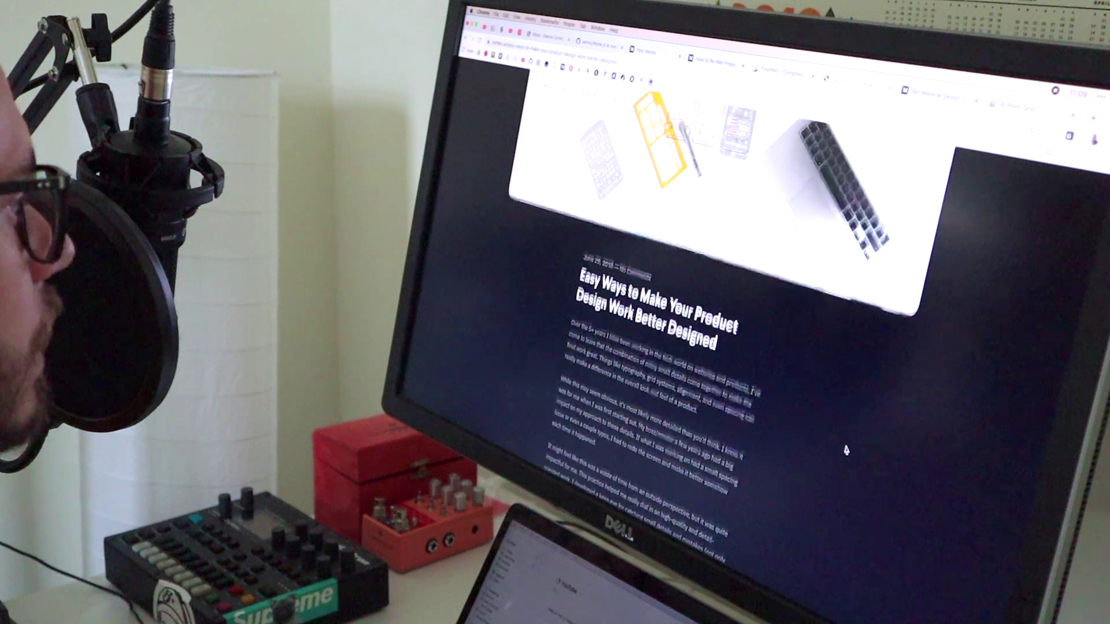
scroll(846, 450, "down", 5)
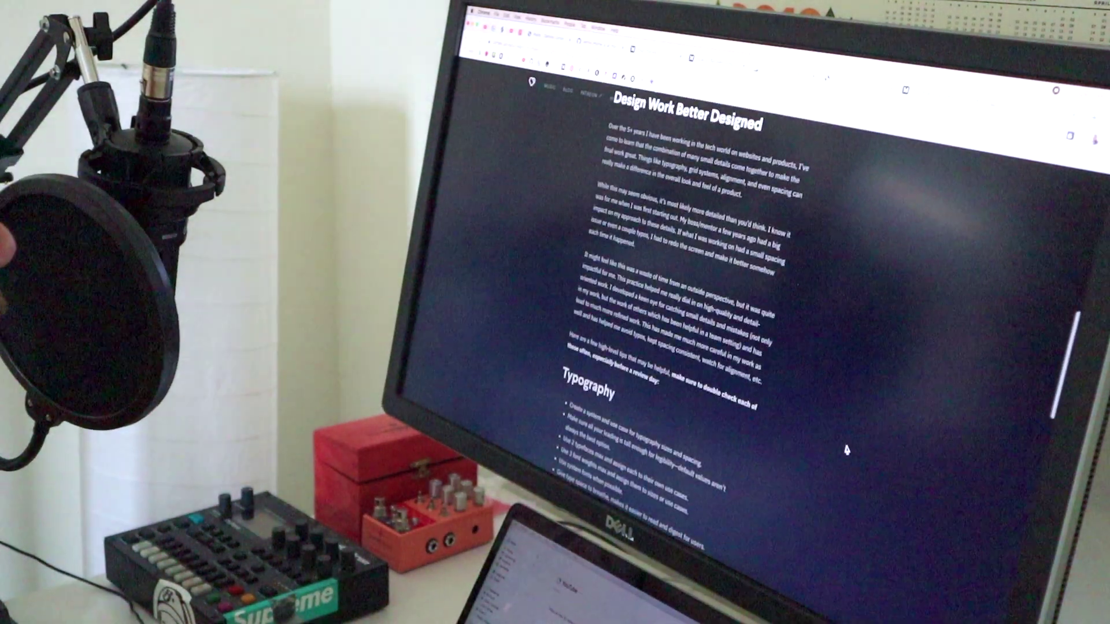
scroll(846, 451, "down", 3)
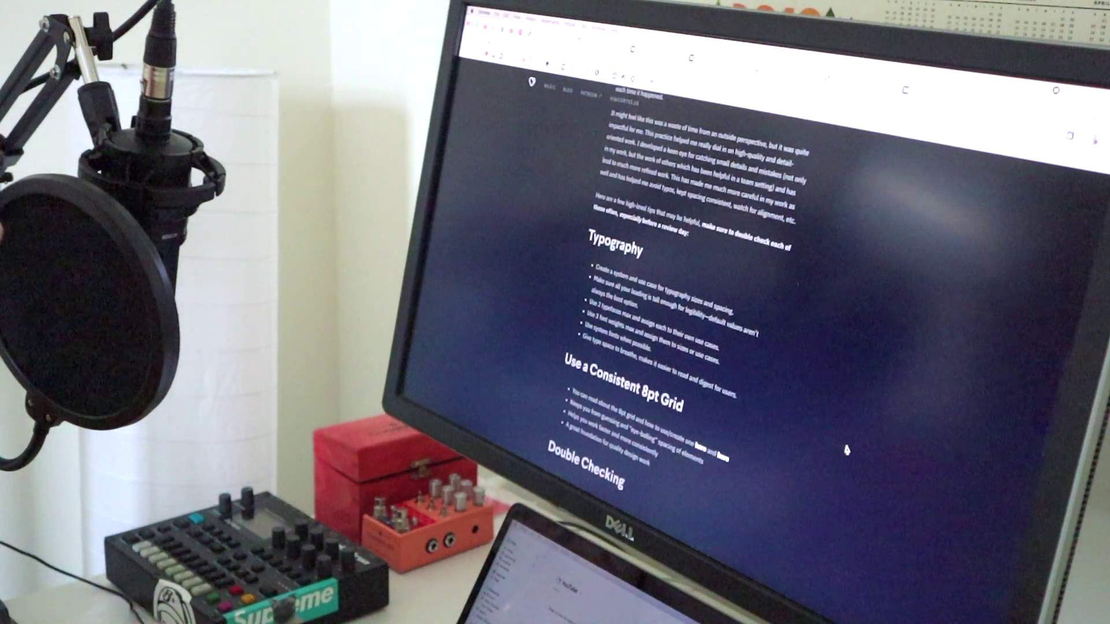
scroll(846, 451, "down", 3)
left_click_drag(567, 251, 726, 322)
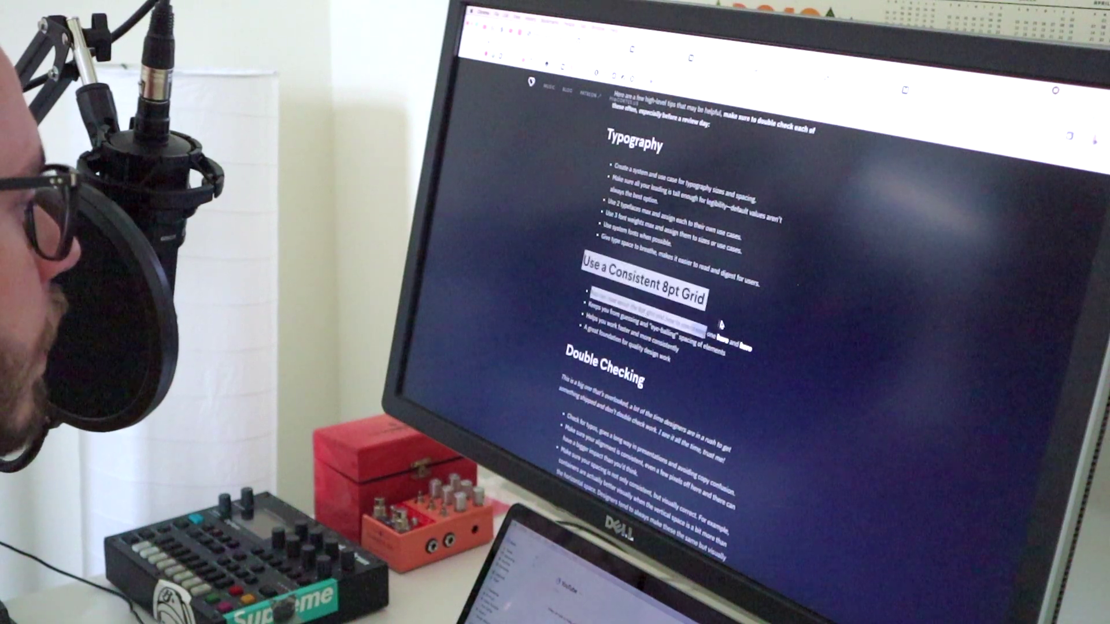
left_click(735, 306)
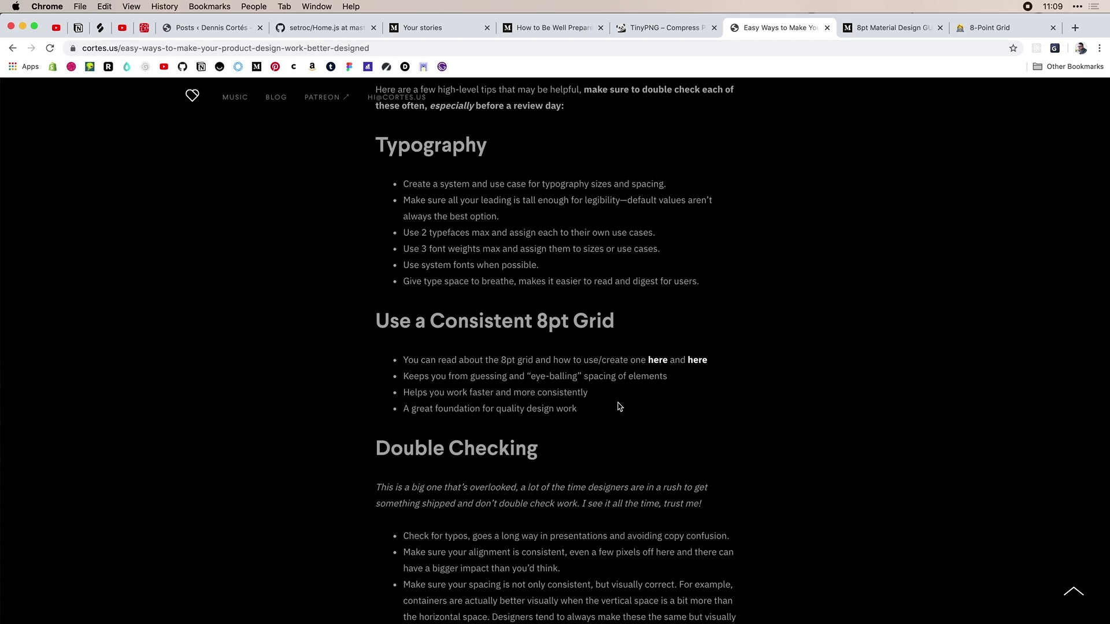
left_click_drag(596, 412, 418, 390)
left_click(728, 431)
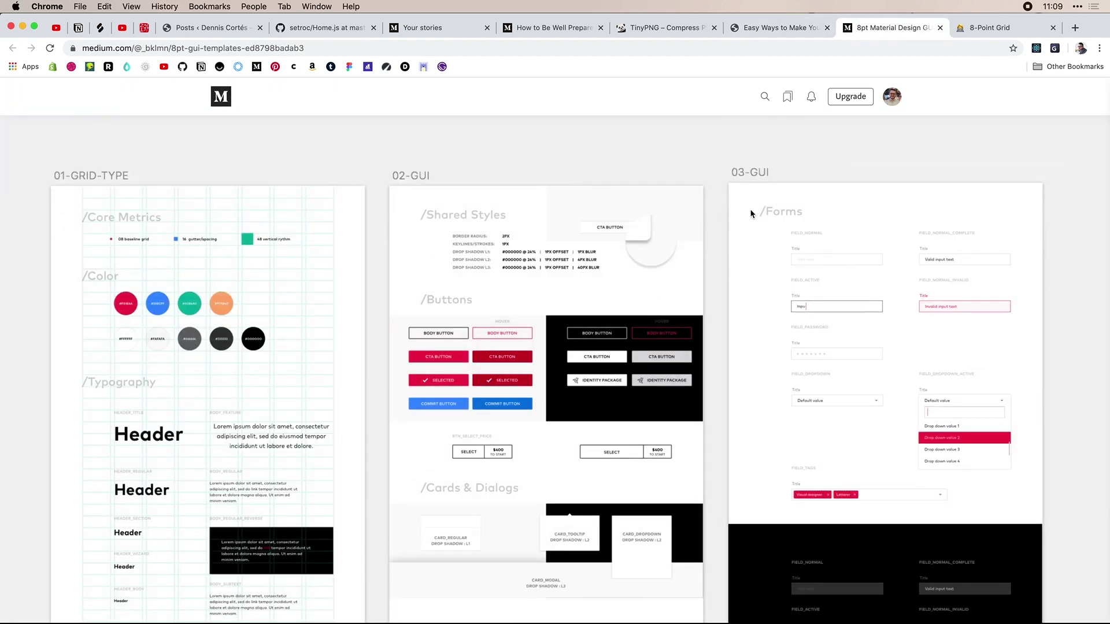
- Read the 8pt Material Design GUI Templates article to Baseline Grid, then switch to the 8-Point Grid tab
scroll(732, 230, "down", 5)
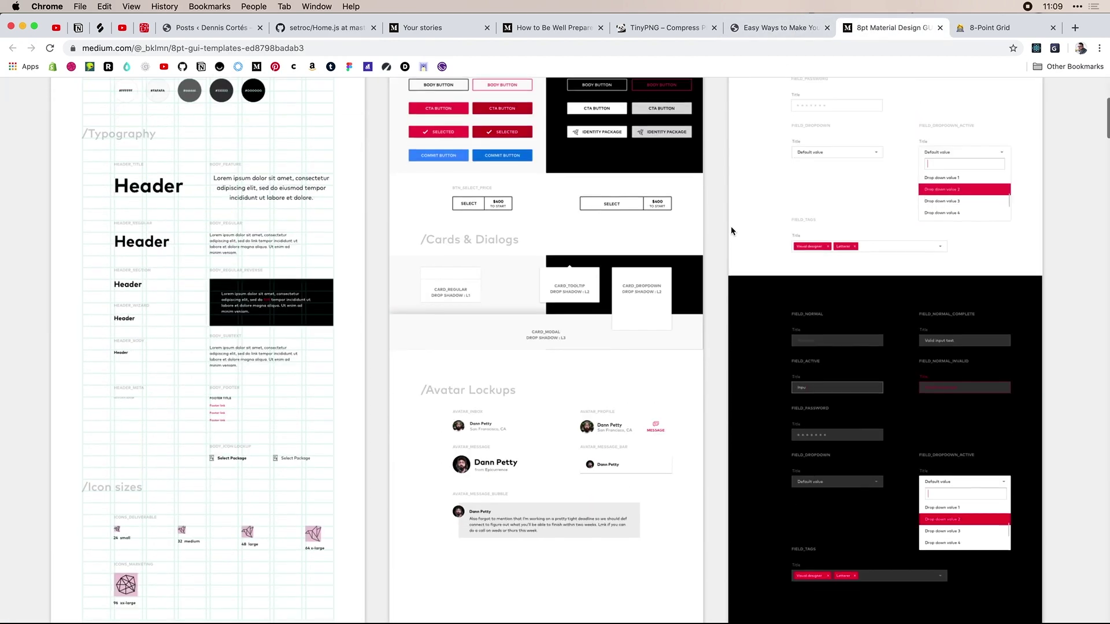
scroll(732, 227, "down", 8)
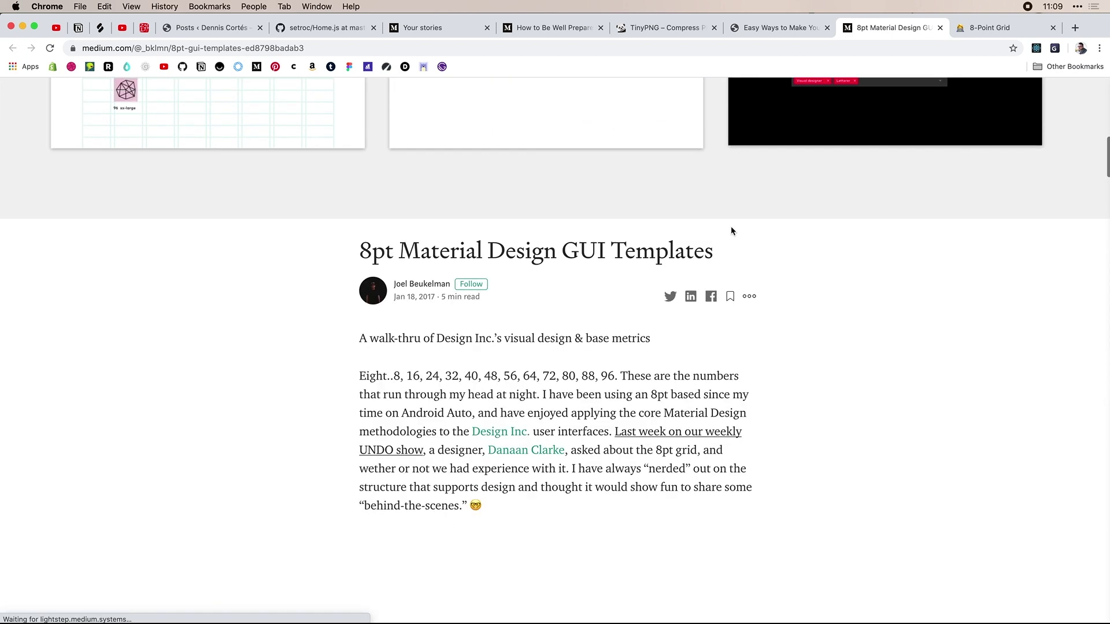
scroll(539, 231, "down", 2)
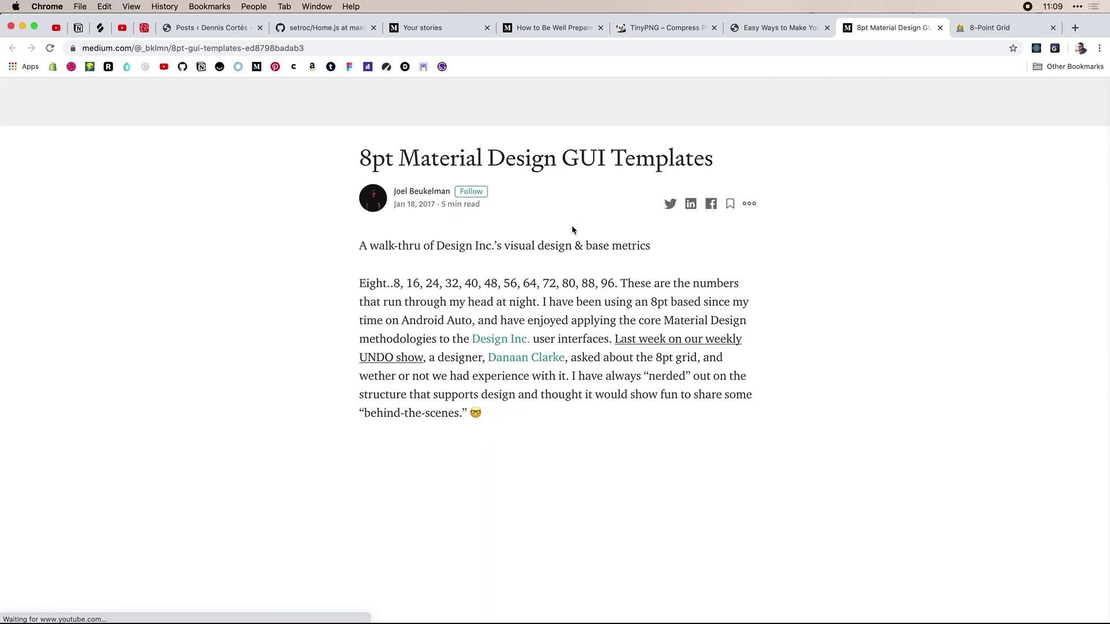
scroll(575, 230, "down", 1)
scroll(590, 227, "up", 1)
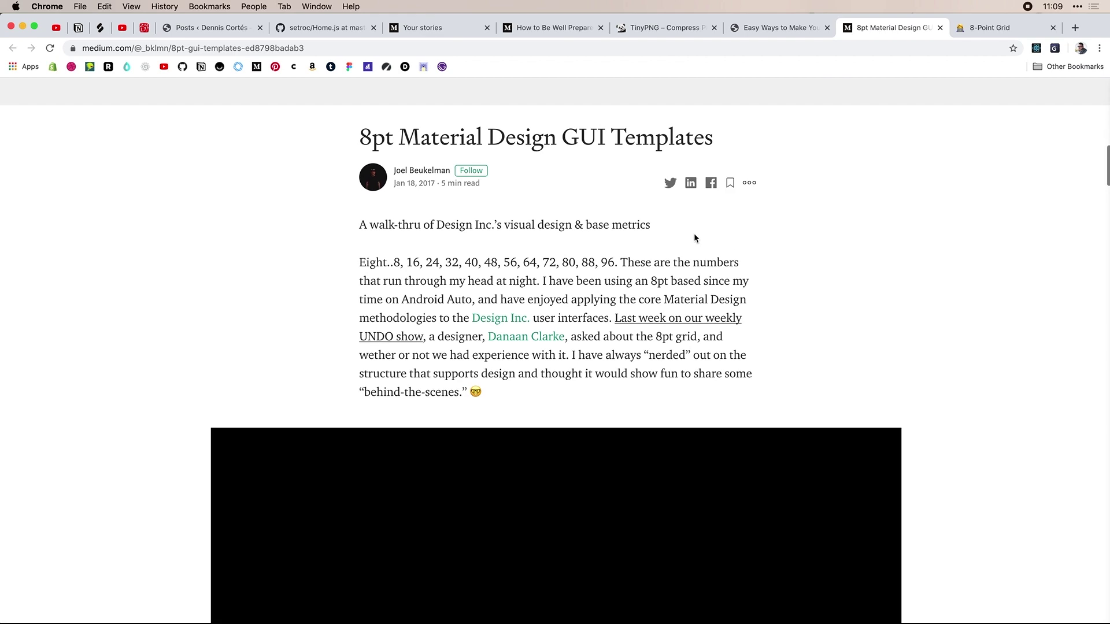
scroll(819, 325, "down", 1)
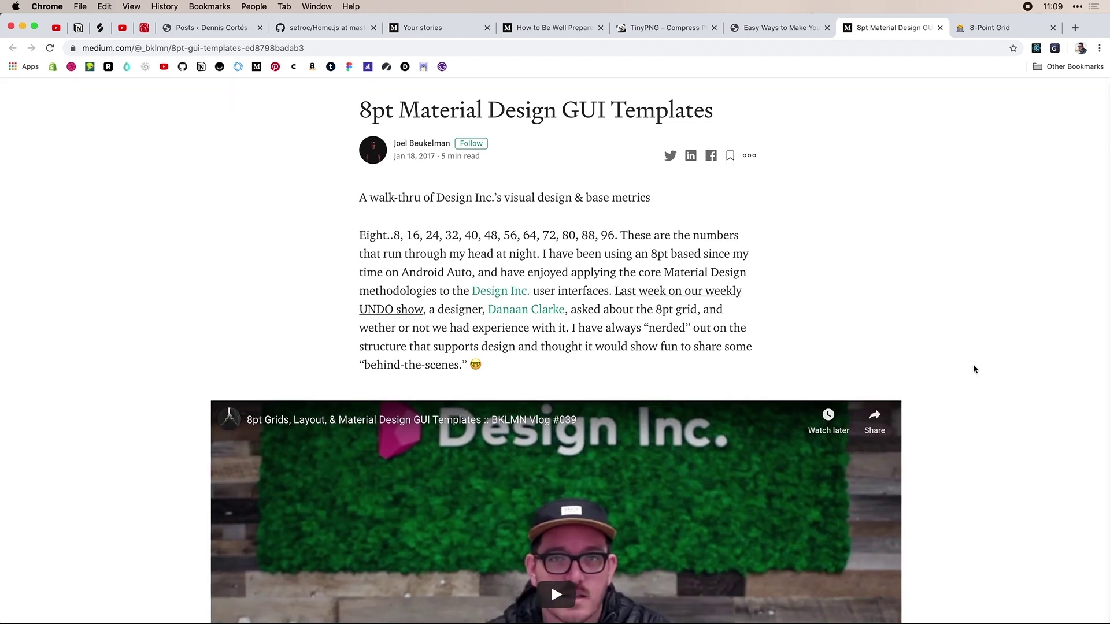
scroll(975, 369, "down", 8)
scroll(975, 369, "down", 4)
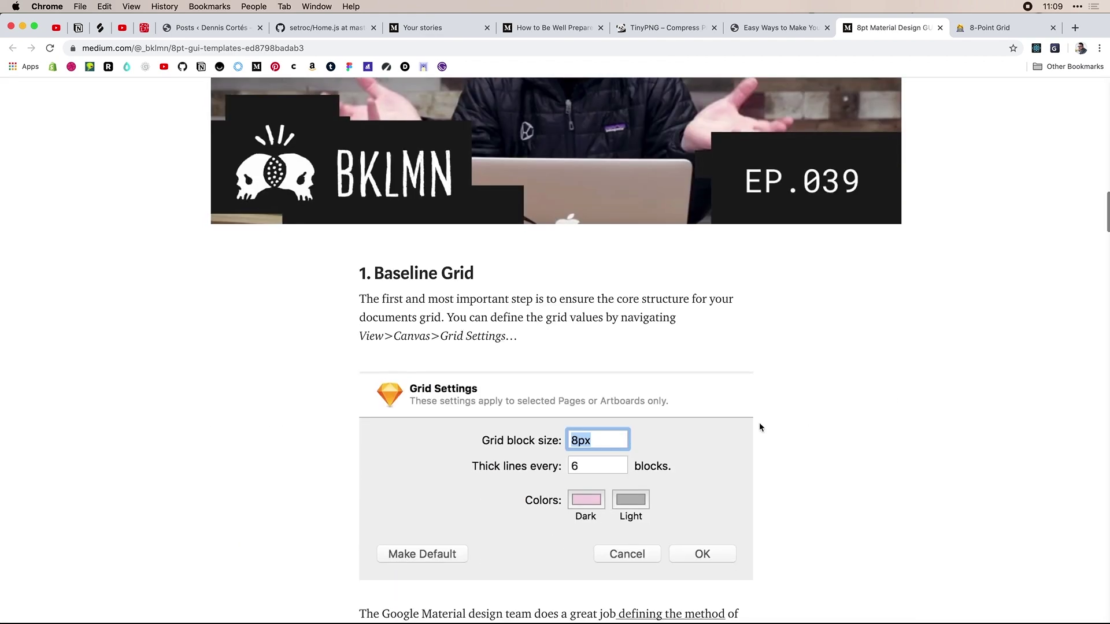
scroll(759, 426, "down", 3)
scroll(760, 427, "down", 3)
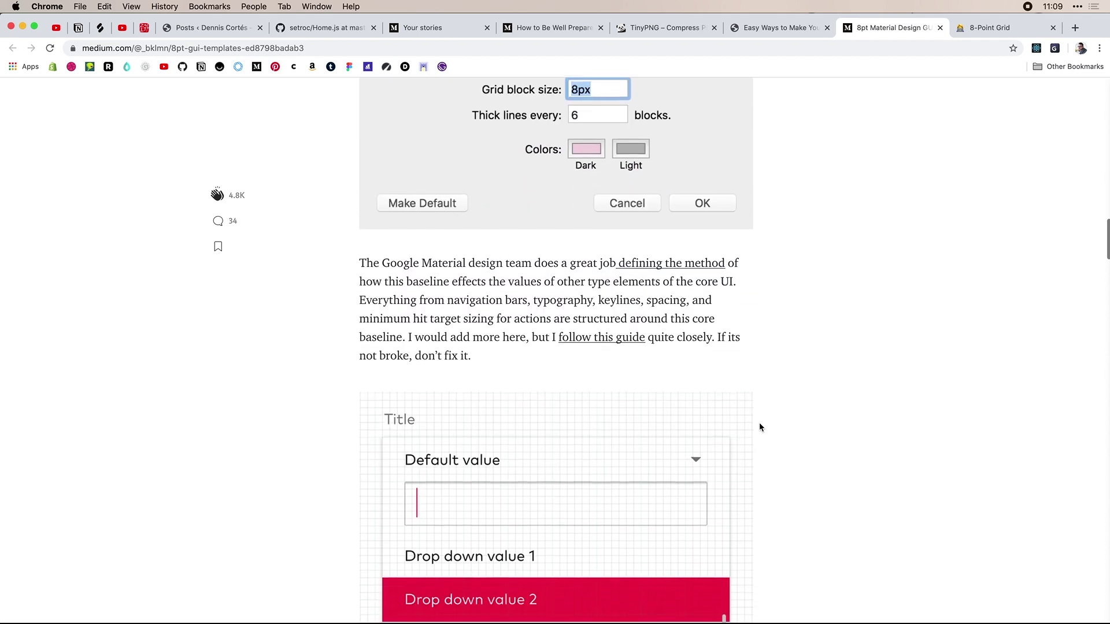
scroll(759, 427, "up", 4)
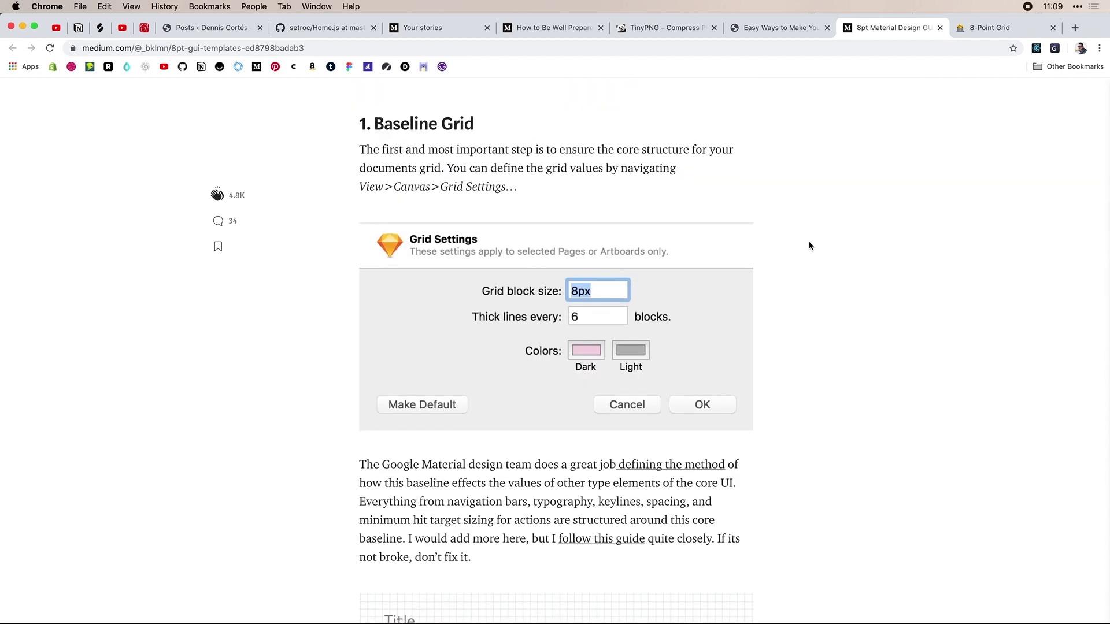
left_click(1015, 30)
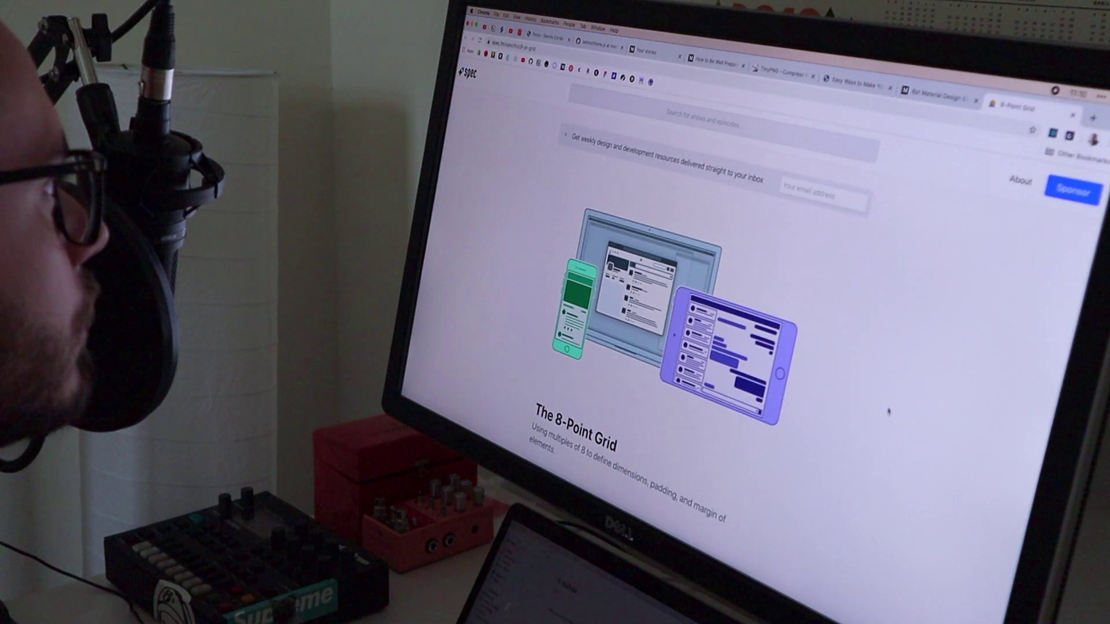
scroll(889, 411, "down", 6)
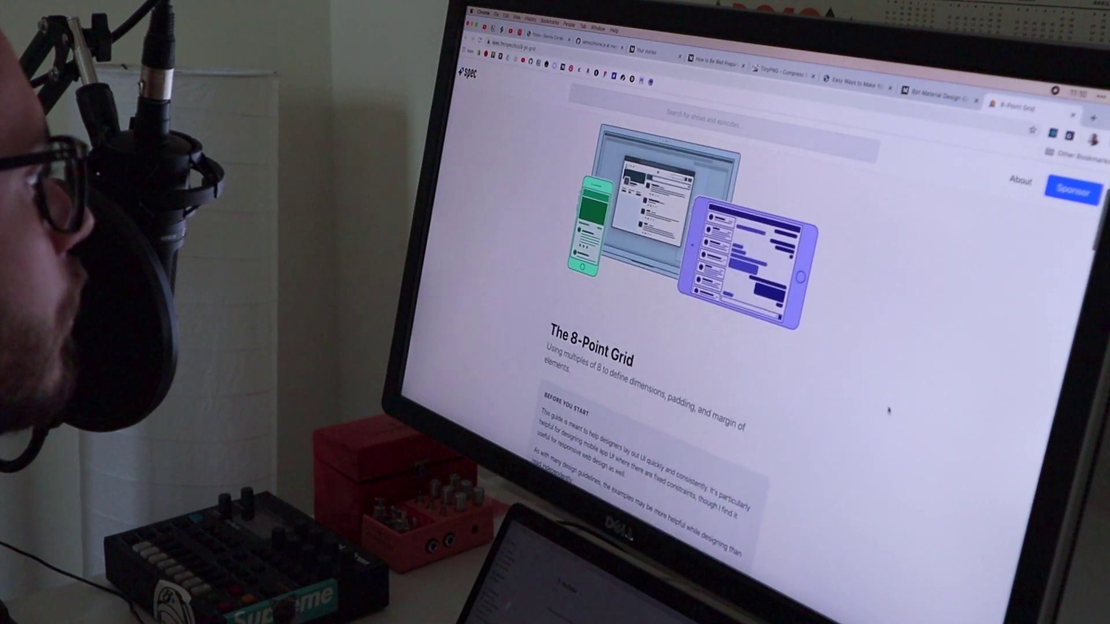
scroll(889, 411, "down", 2)
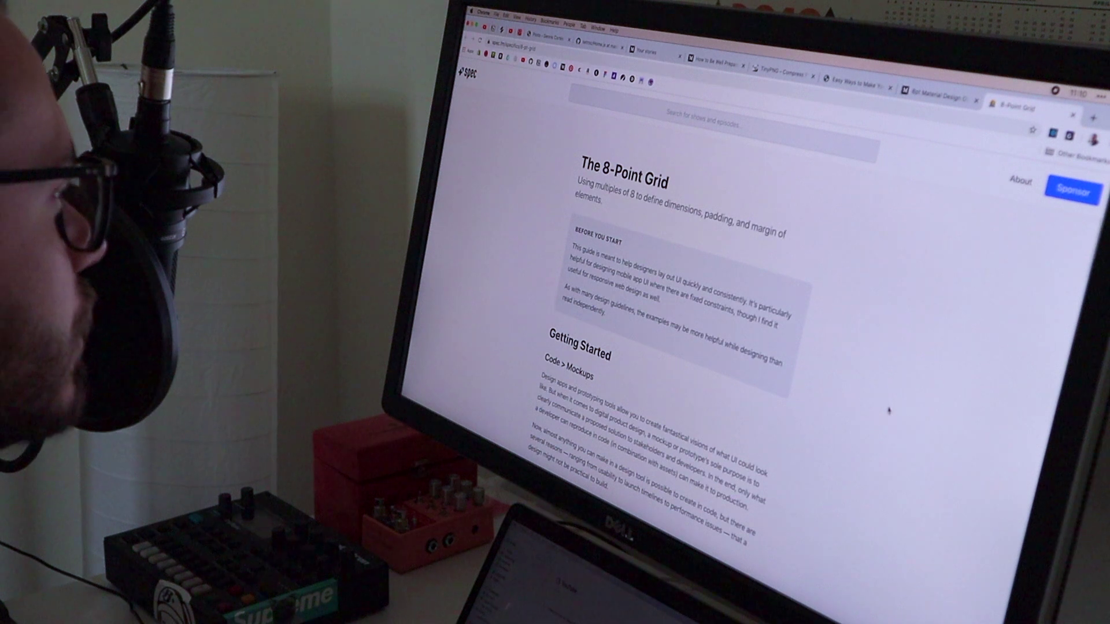
scroll(889, 411, "down", 2)
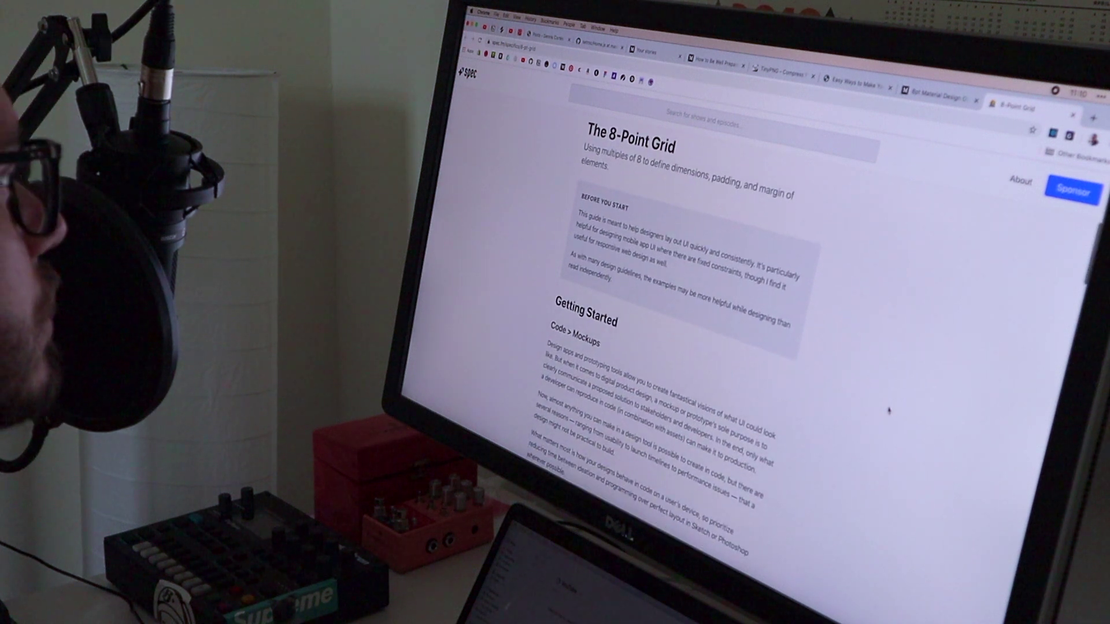
scroll(889, 408, "down", 3)
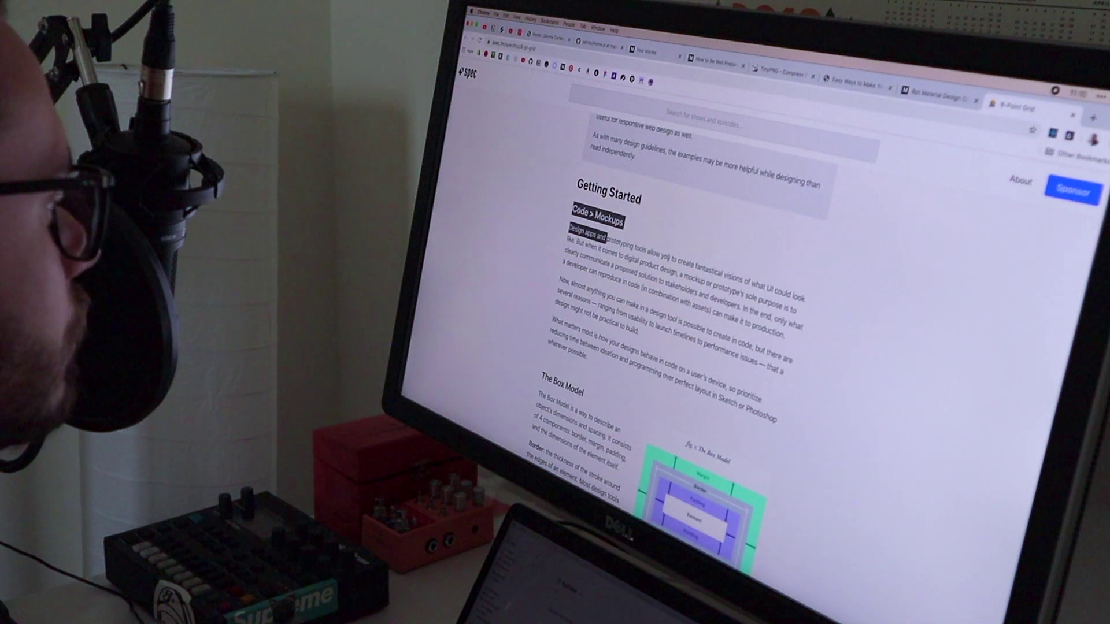
scroll(725, 371, "down", 3)
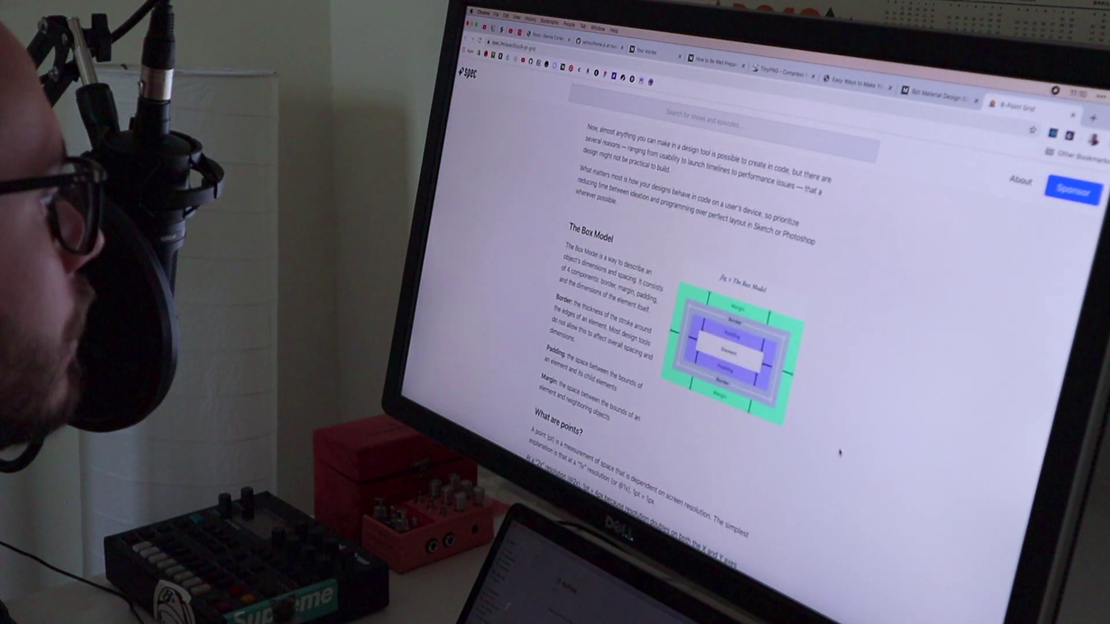
scroll(835, 451, "down", 3)
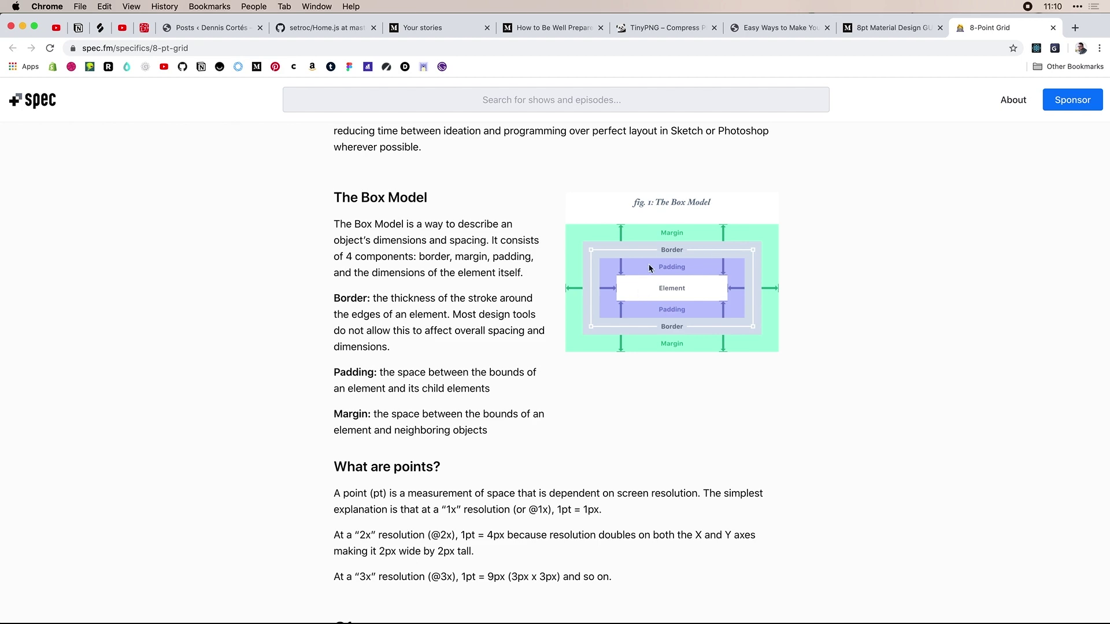
scroll(738, 397, "down", 6)
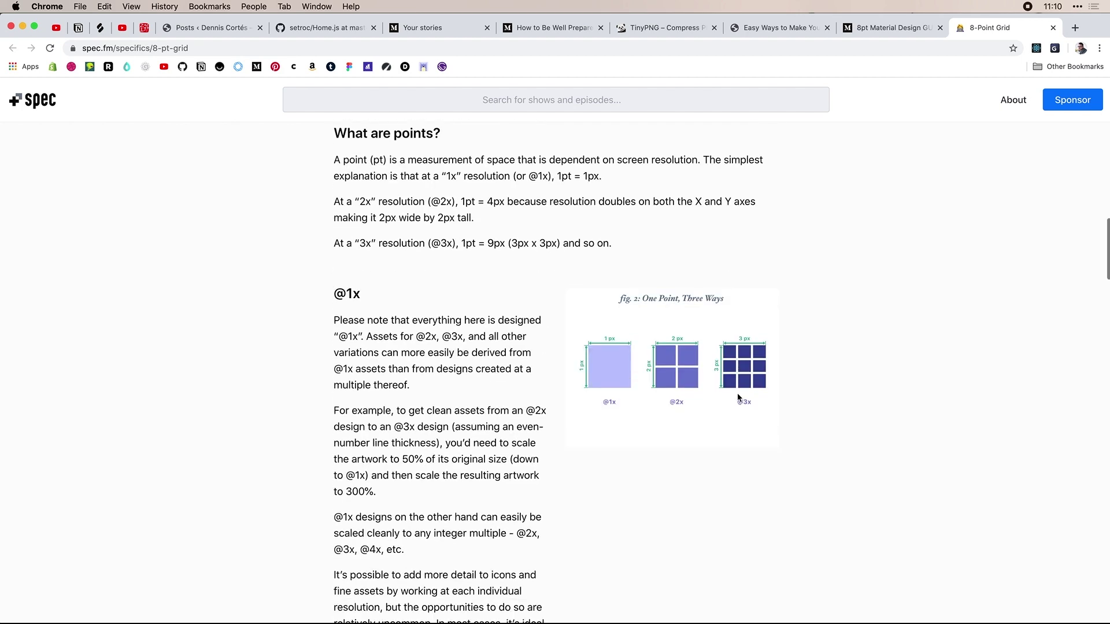
scroll(661, 330, "down", 7)
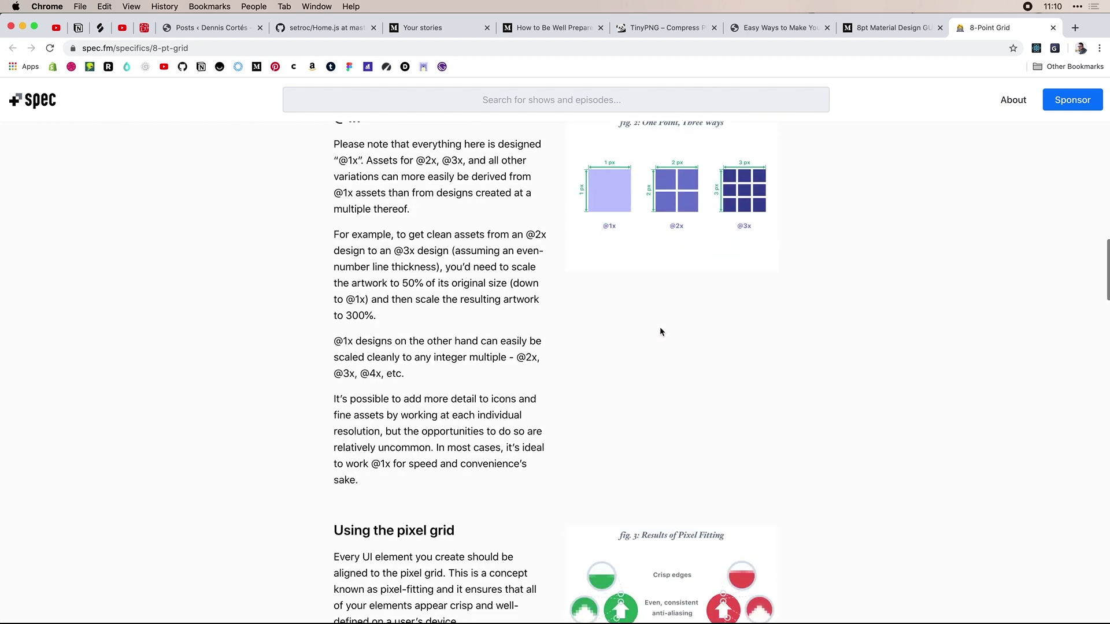
scroll(782, 235, "up", 5)
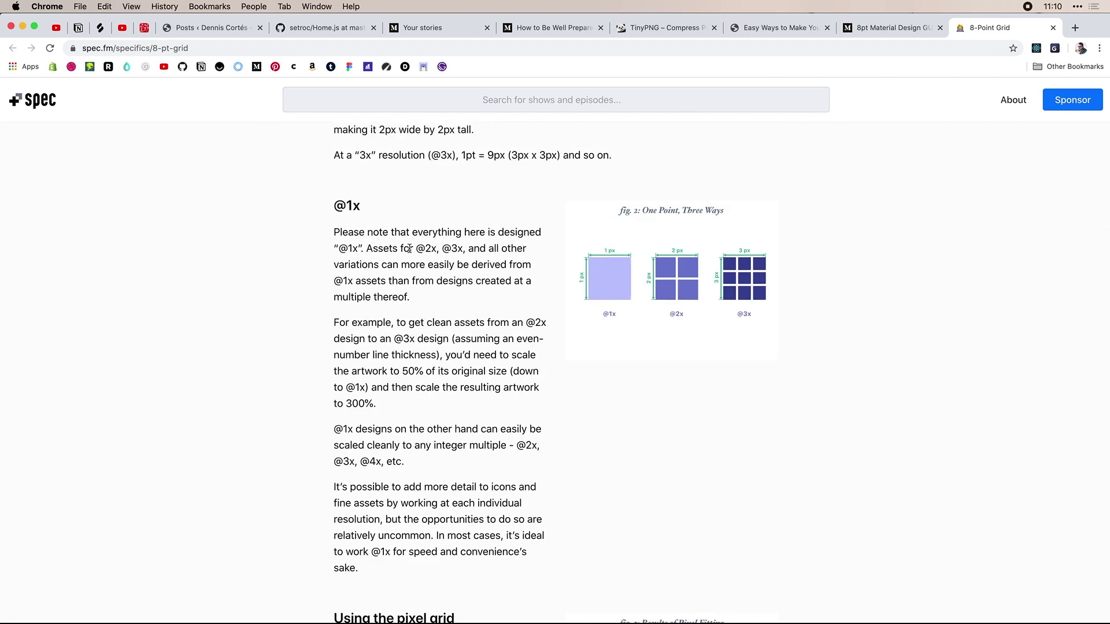
scroll(699, 464, "down", 1)
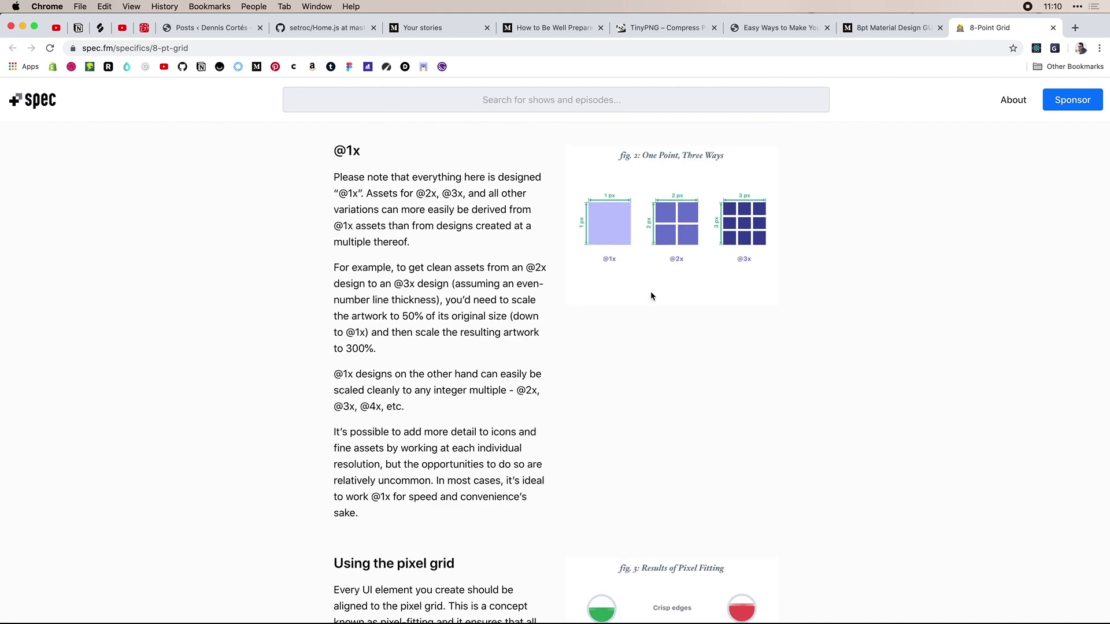
scroll(652, 295, "down", 4)
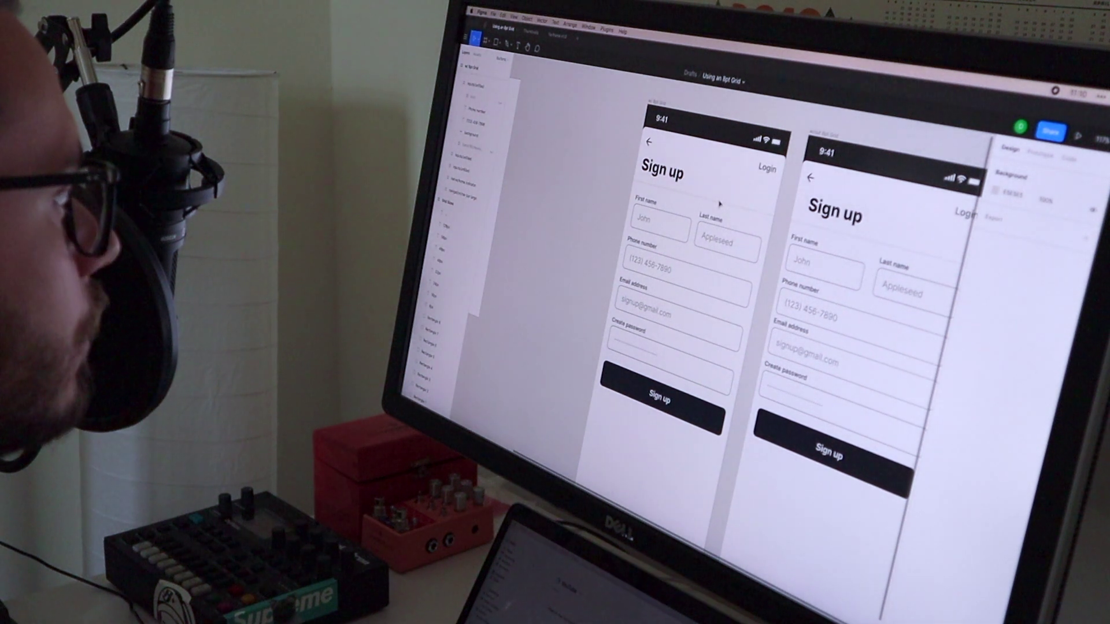
- Zoom out the Figma canvas so the Grid Sizes frame and both Sign up screens are visible
scroll(720, 203, "down", 3)
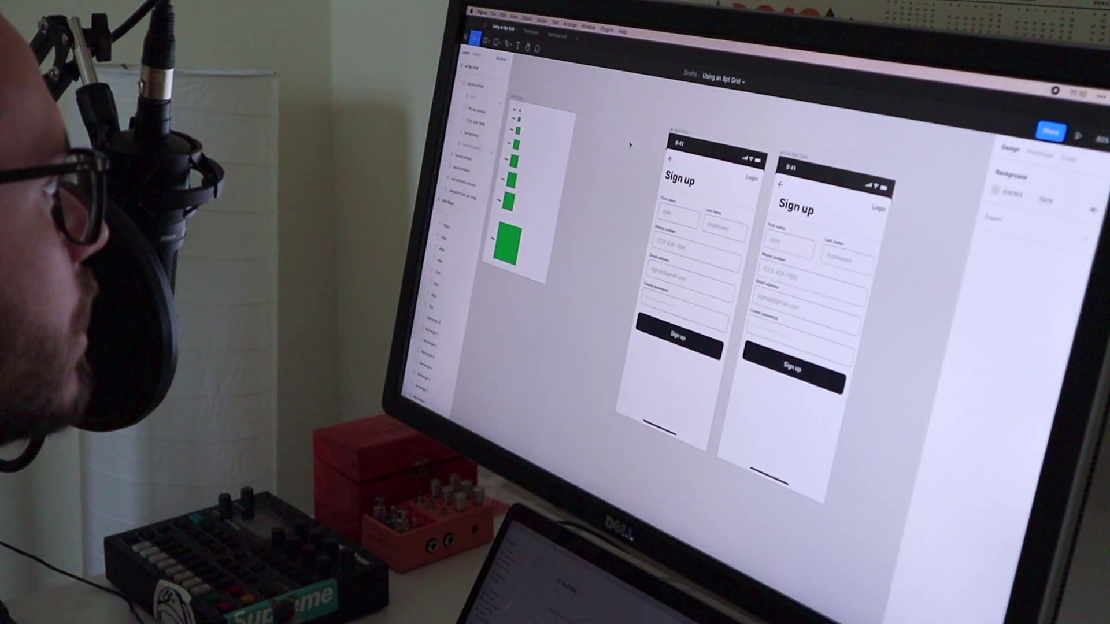
scroll(630, 144, "up", 1)
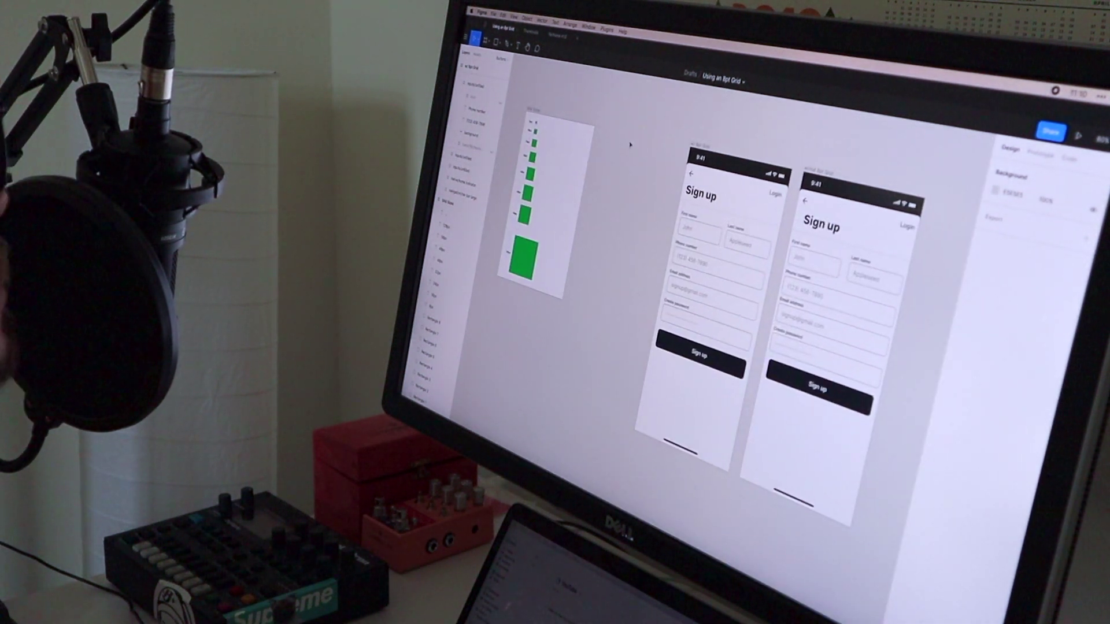